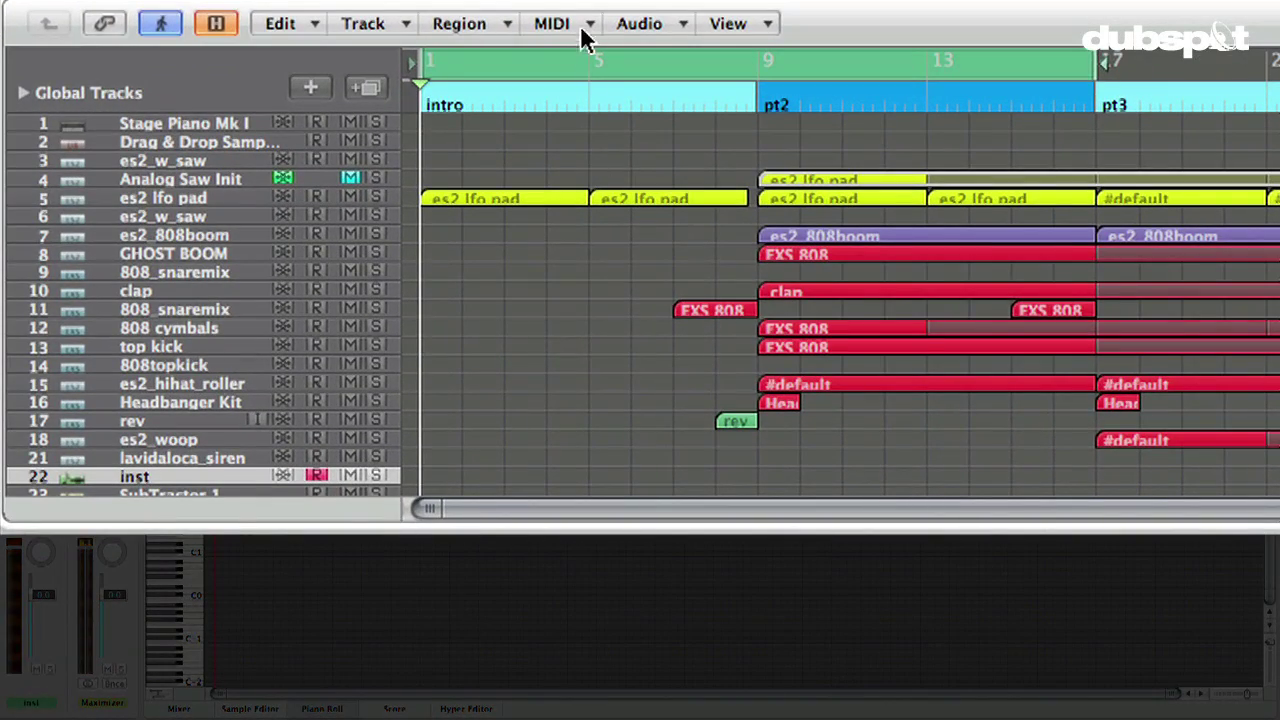
# - Play the arrangement from bar 5 with the cycle range extended to bar 25, and stop playback
pyautogui.click(590, 62)
pyautogui.press('space')
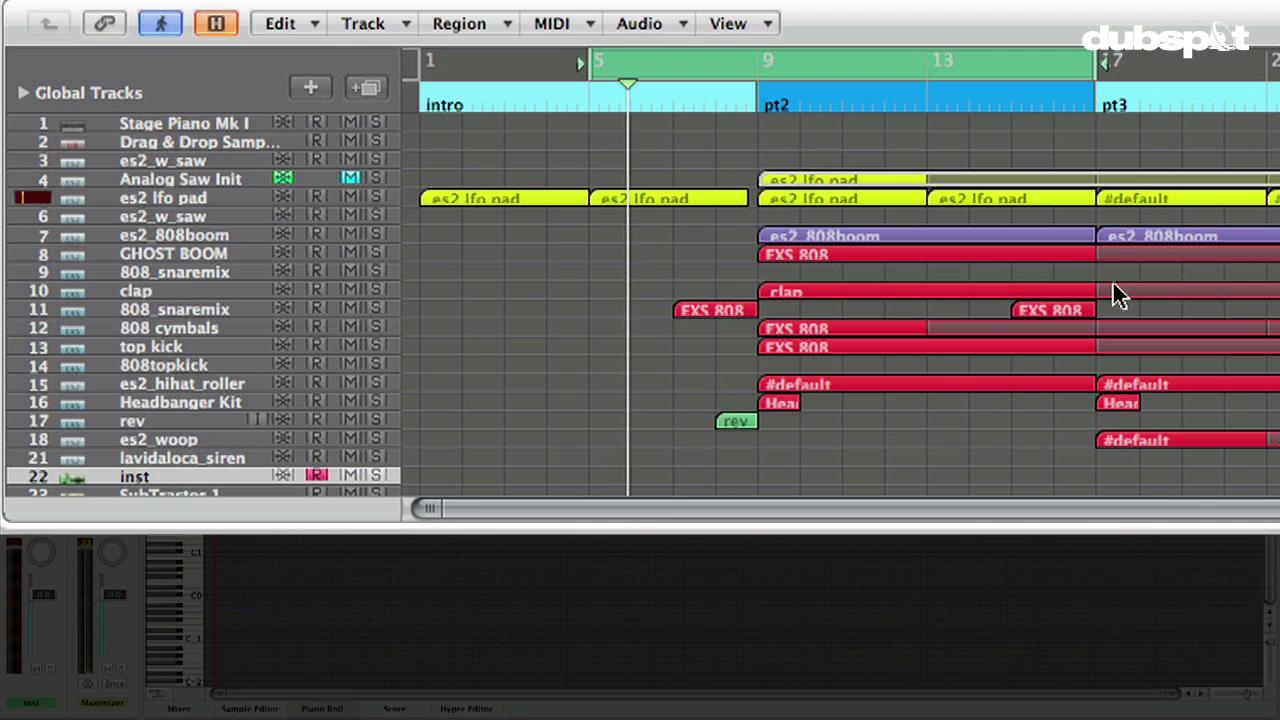
pyautogui.moveTo(1100, 62); pyautogui.dragTo(1275, 62)
pyautogui.hotkey('ctrl', '.')
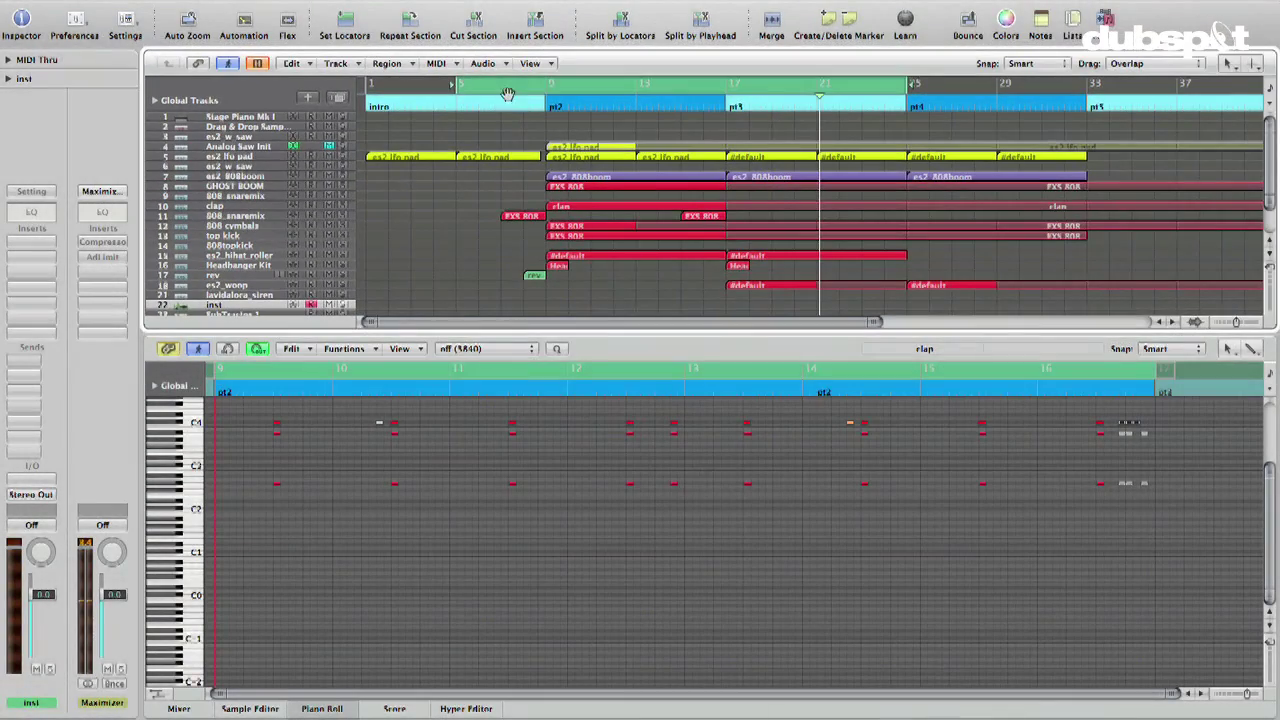
# - Set the cycle start to bar 9 and listen to the pt2 es2_808boom region, using solo and playing near its end
pyautogui.click(566, 179)
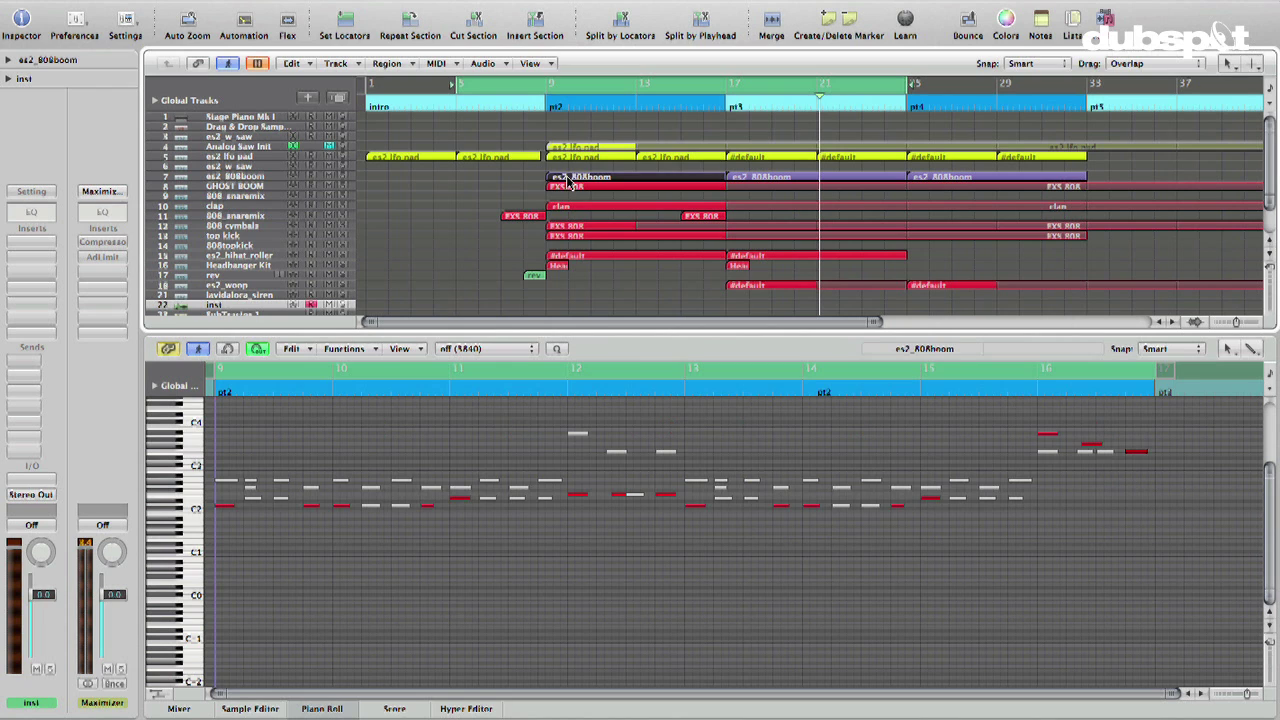
pyautogui.doubleClick(544, 89)
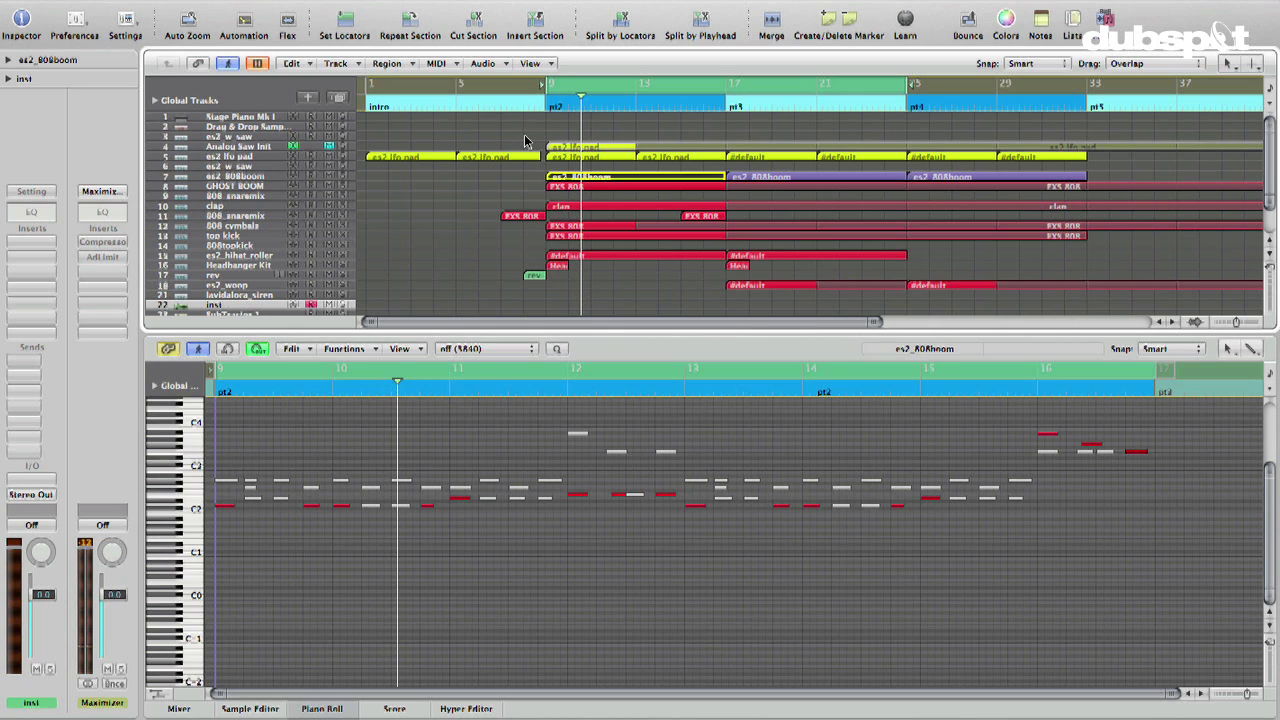
pyautogui.press('s')
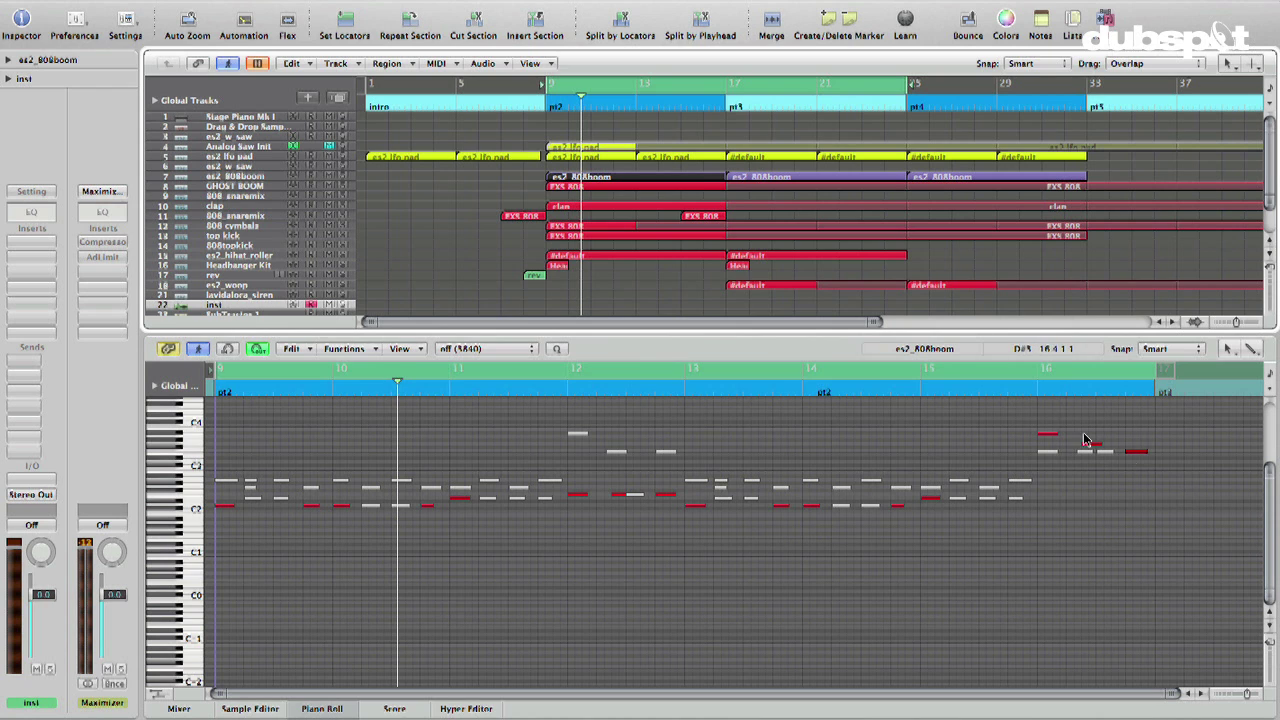
pyautogui.click(1017, 395)
pyautogui.press('space')
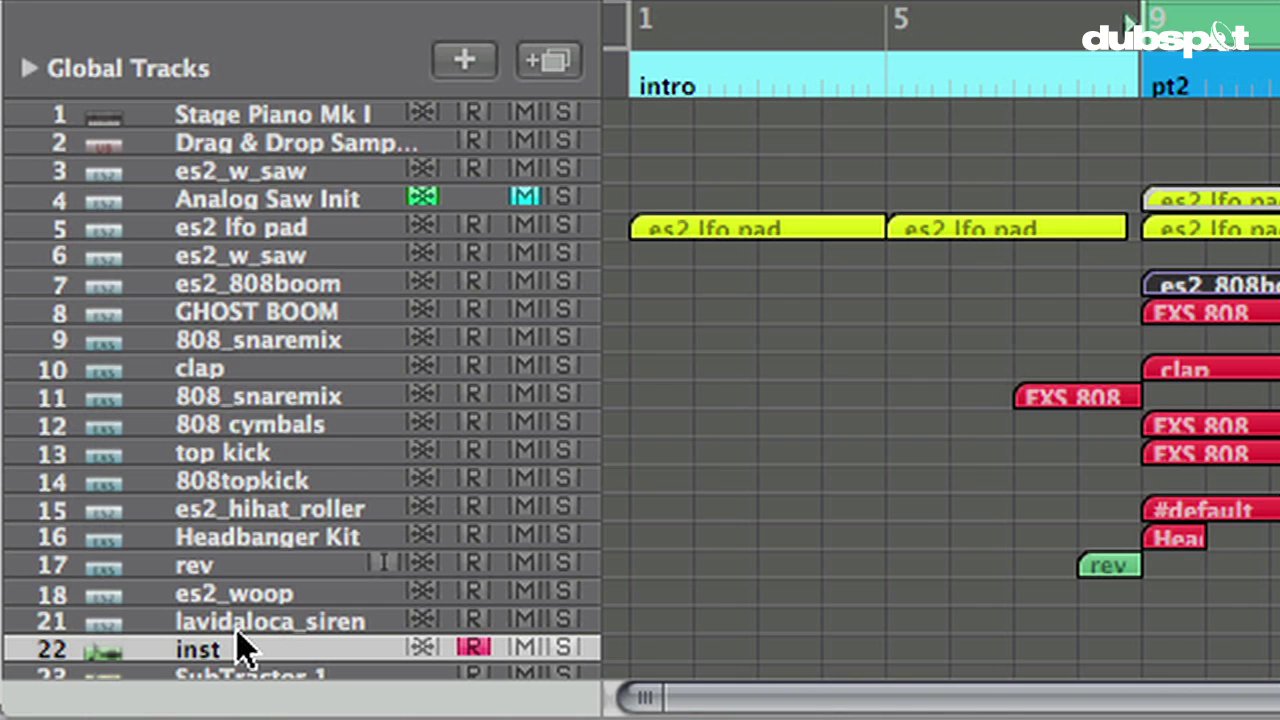
pyautogui.click(440, 65)
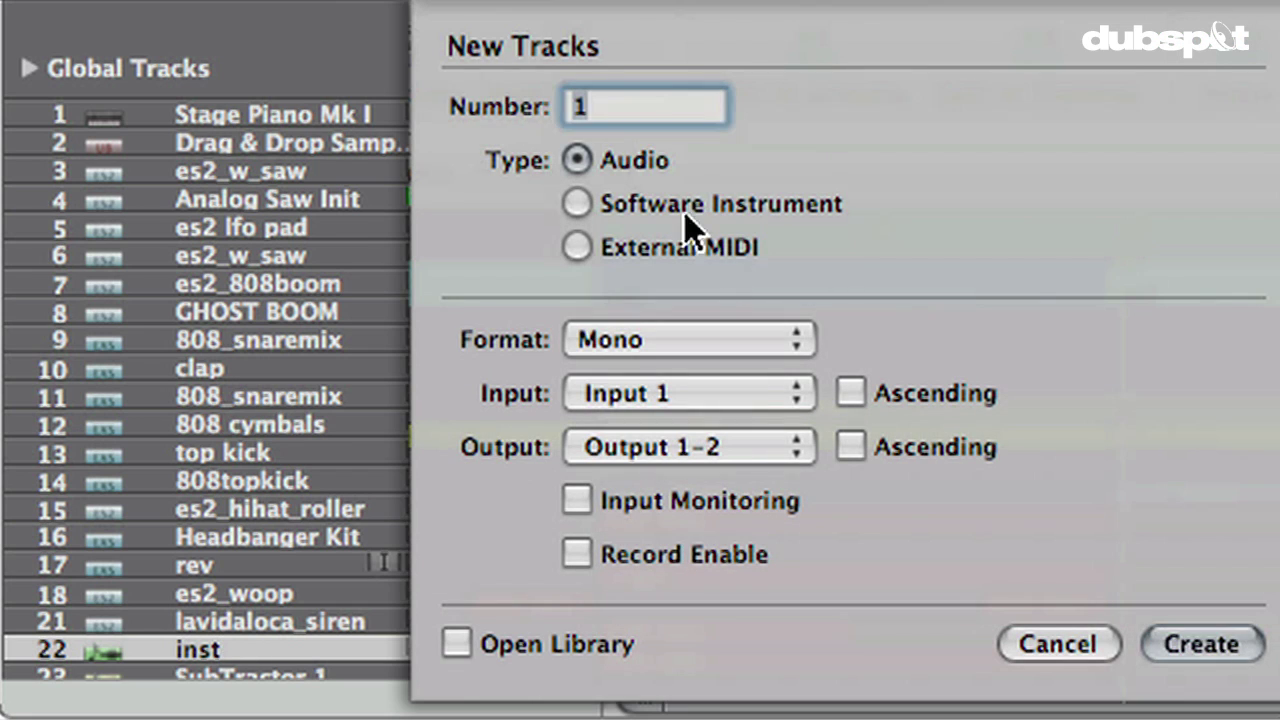
pyautogui.click(722, 208)
pyautogui.click(1063, 428)
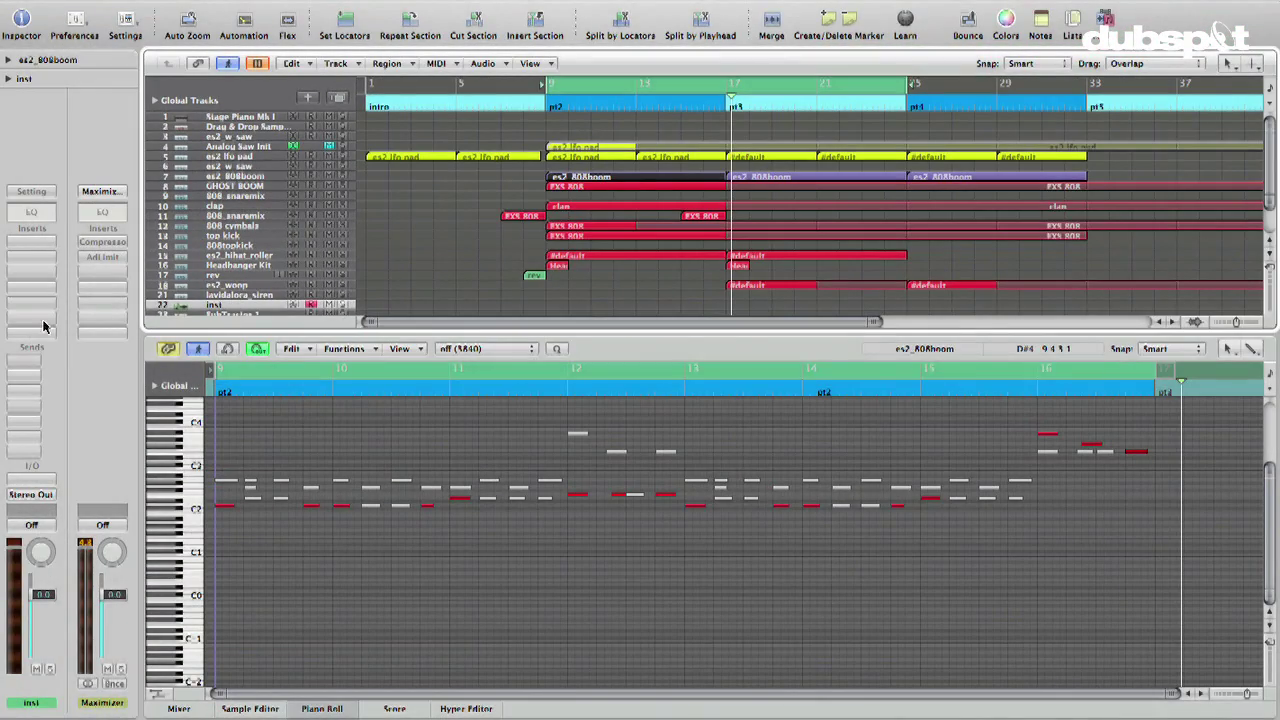
# - Load a stereo ES2 synth on the inst track and recall the Analog Saw Init preset from 12 Tutorial Settings
pyautogui.click(27, 479)
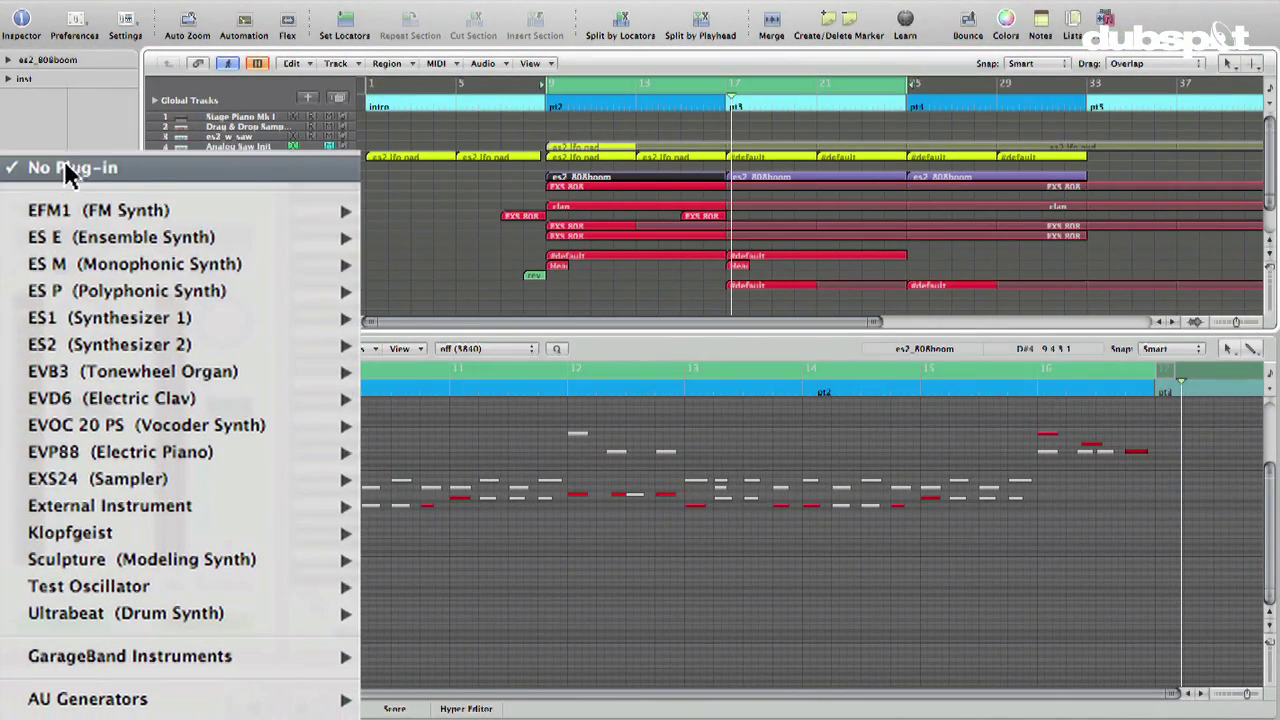
pyautogui.moveTo(143, 346)
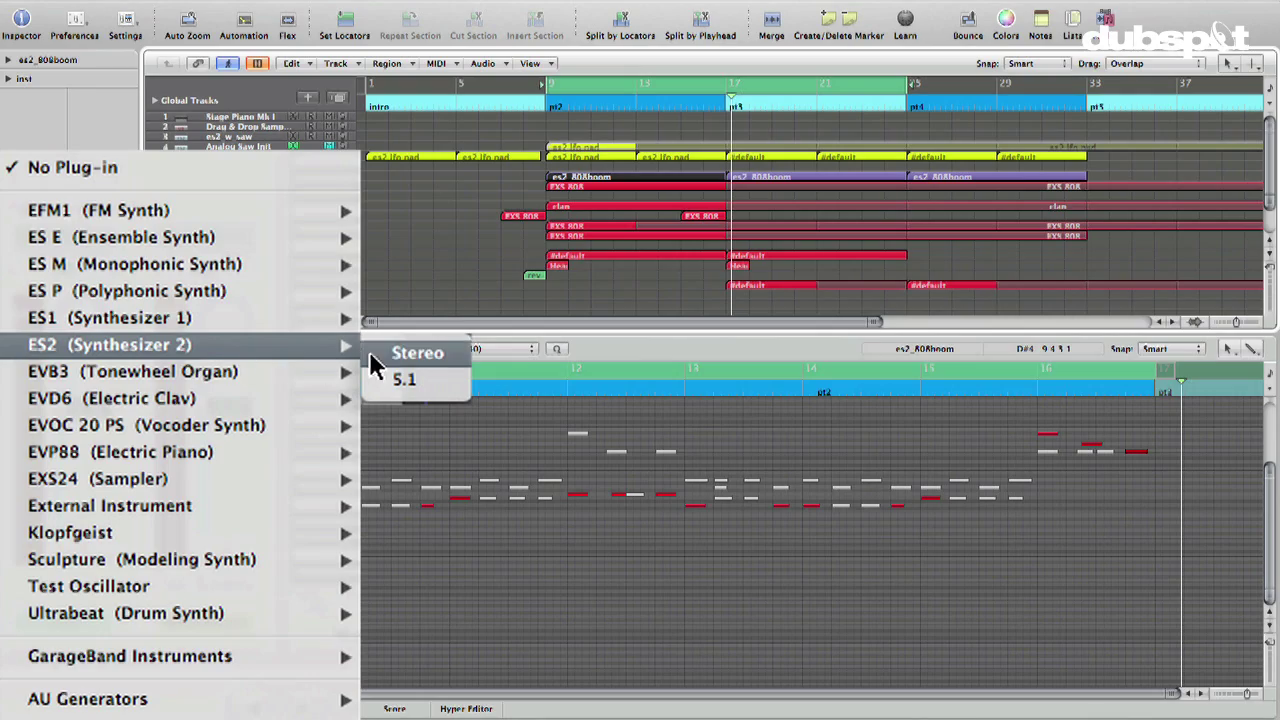
pyautogui.click(208, 564)
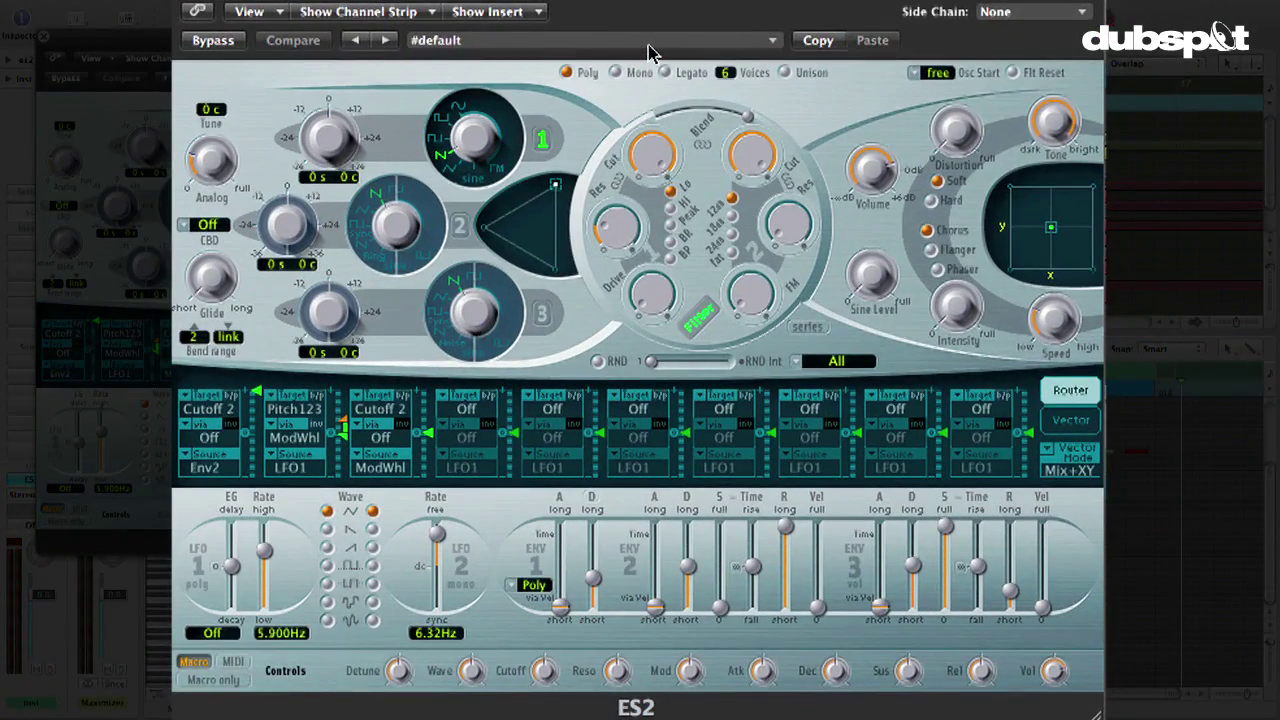
pyautogui.click(648, 52)
pyautogui.moveTo(875, 585)
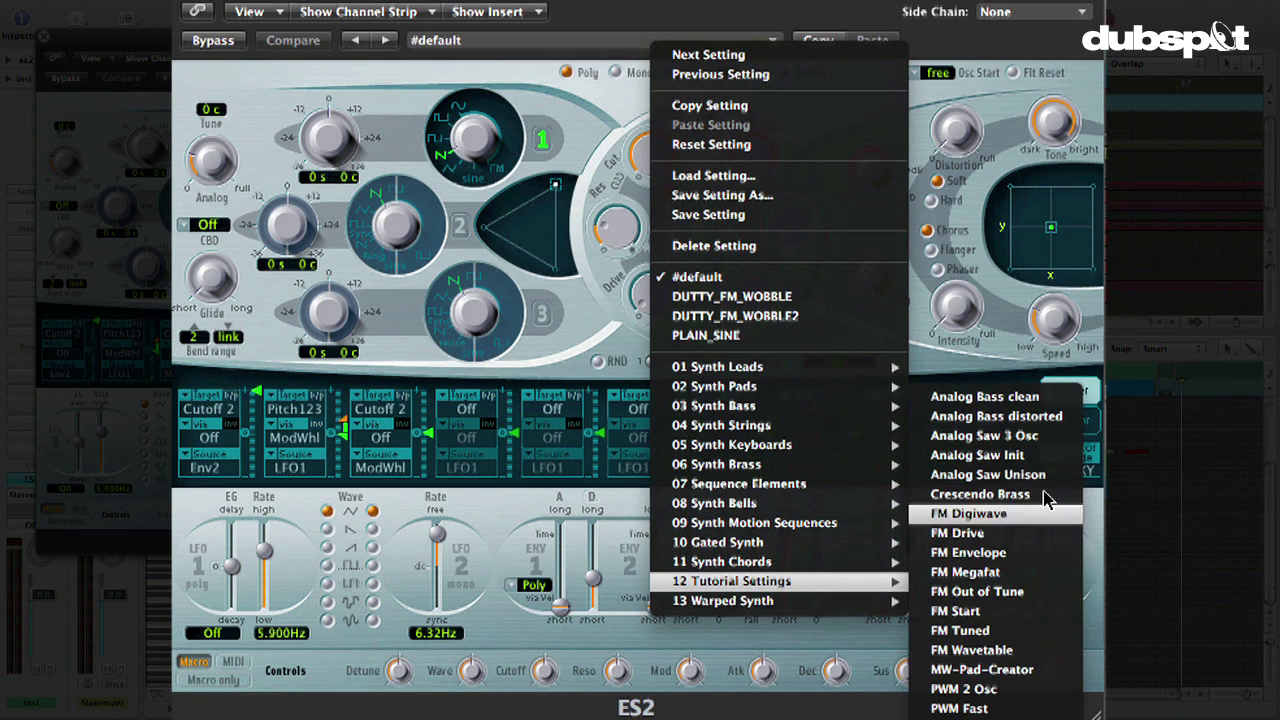
pyautogui.click(1040, 456)
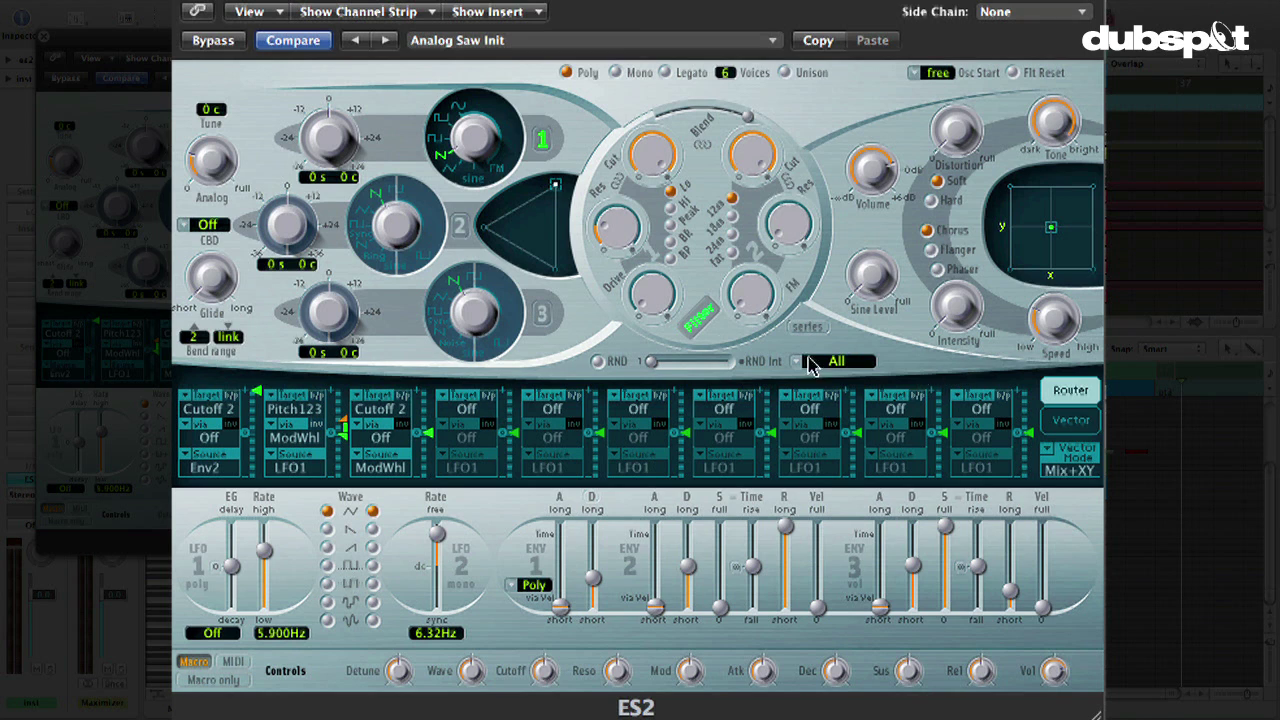
# - Open the on-screen musical typing keyboard and audition the saw preset with notes in different octaves, ending at octave 1
pyautogui.press('capslock')
pyautogui.press('s')
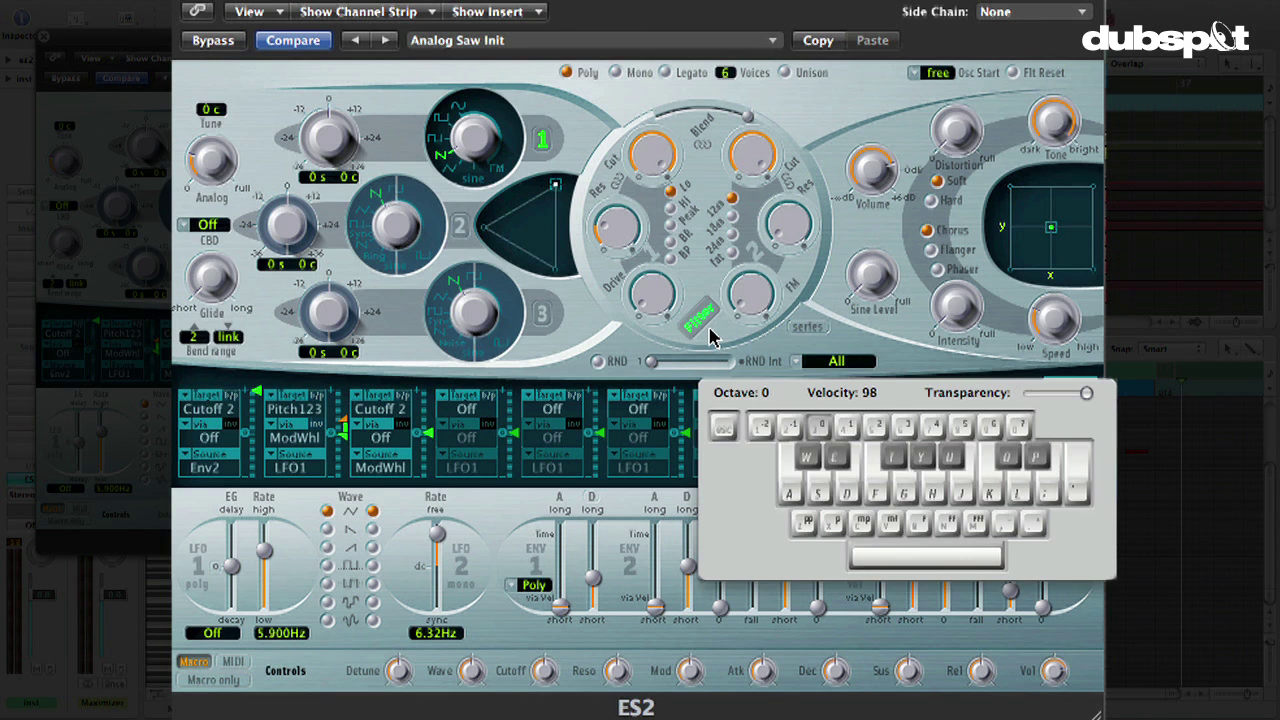
pyautogui.press('s')
pyautogui.press('x')
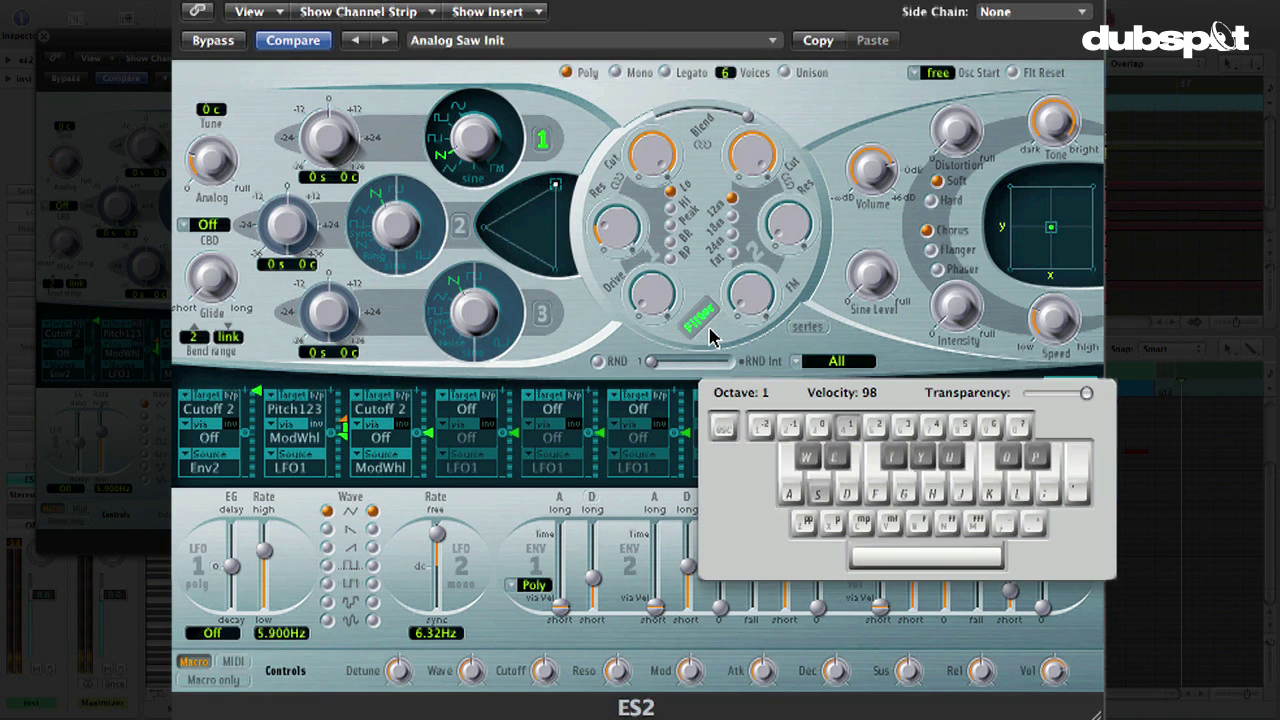
pyautogui.press('x')
pyautogui.press('s')
pyautogui.press('z')
pyautogui.press('s')
pyautogui.press('d')
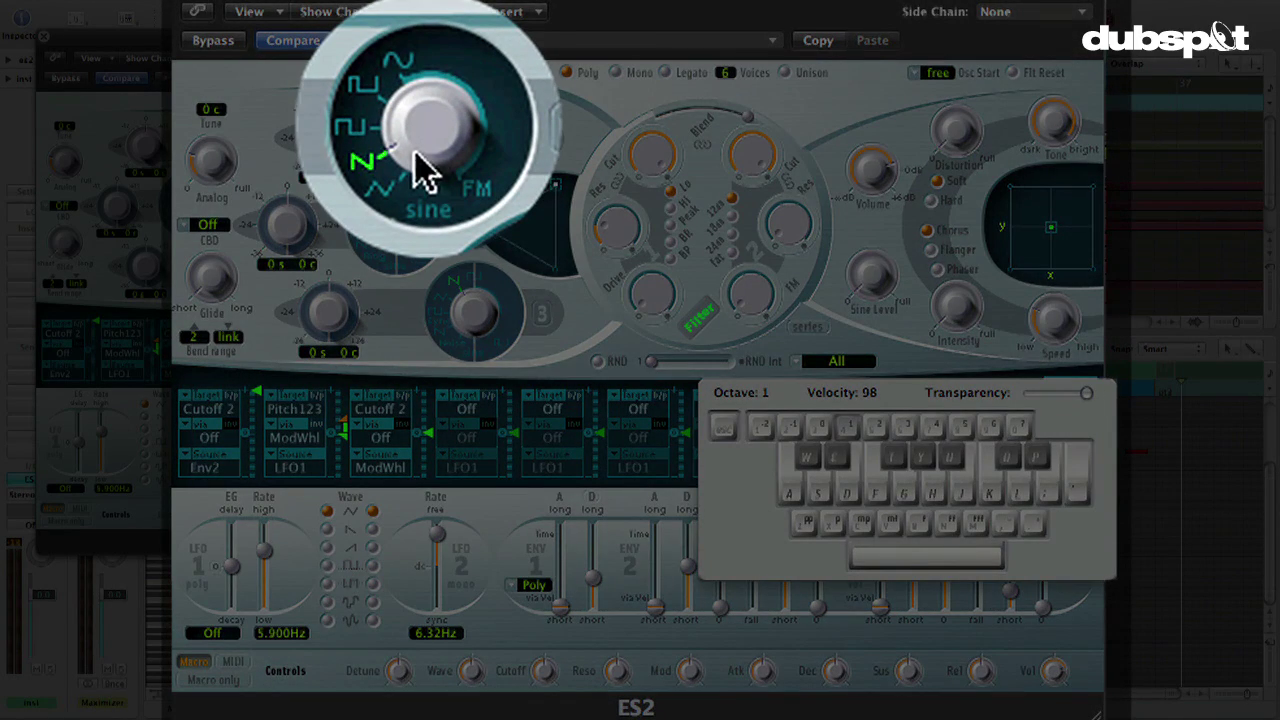
# - Set oscillator 1's waveform to sine and play test notes at octave 1
pyautogui.moveTo(420, 160); pyautogui.dragTo(466, 223)
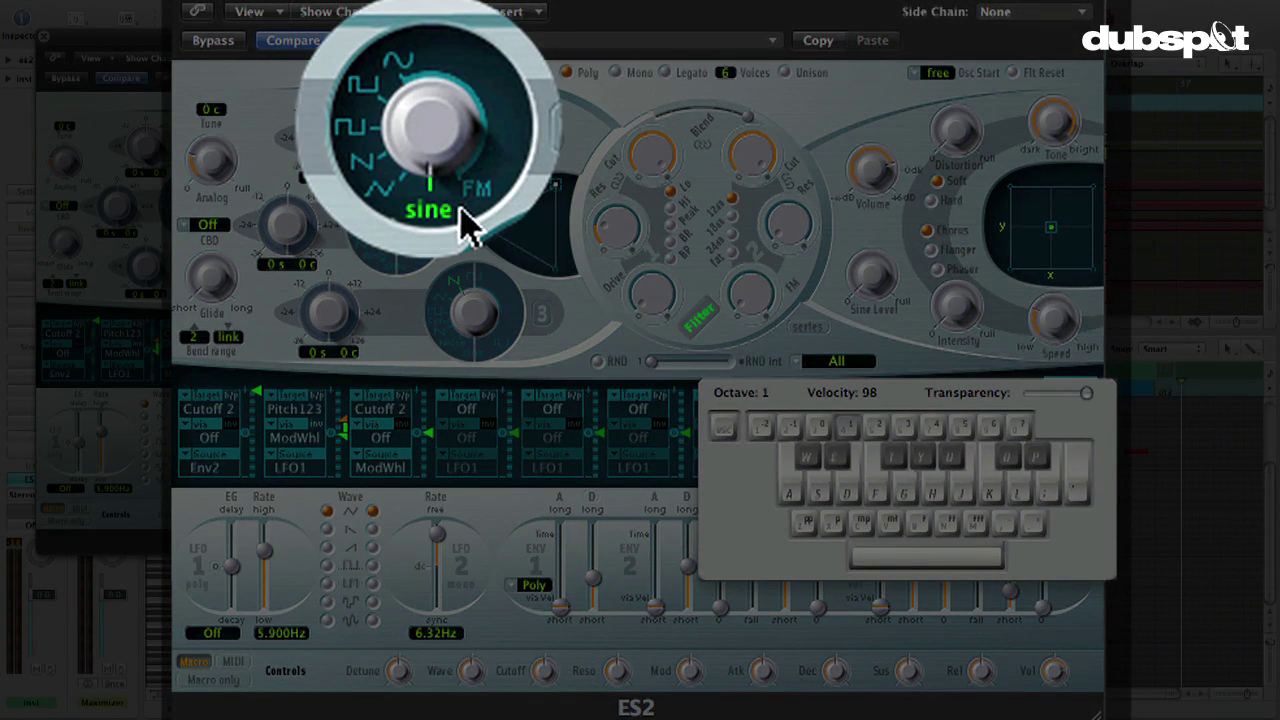
pyautogui.press('s')
pyautogui.press('s')
pyautogui.press('s')
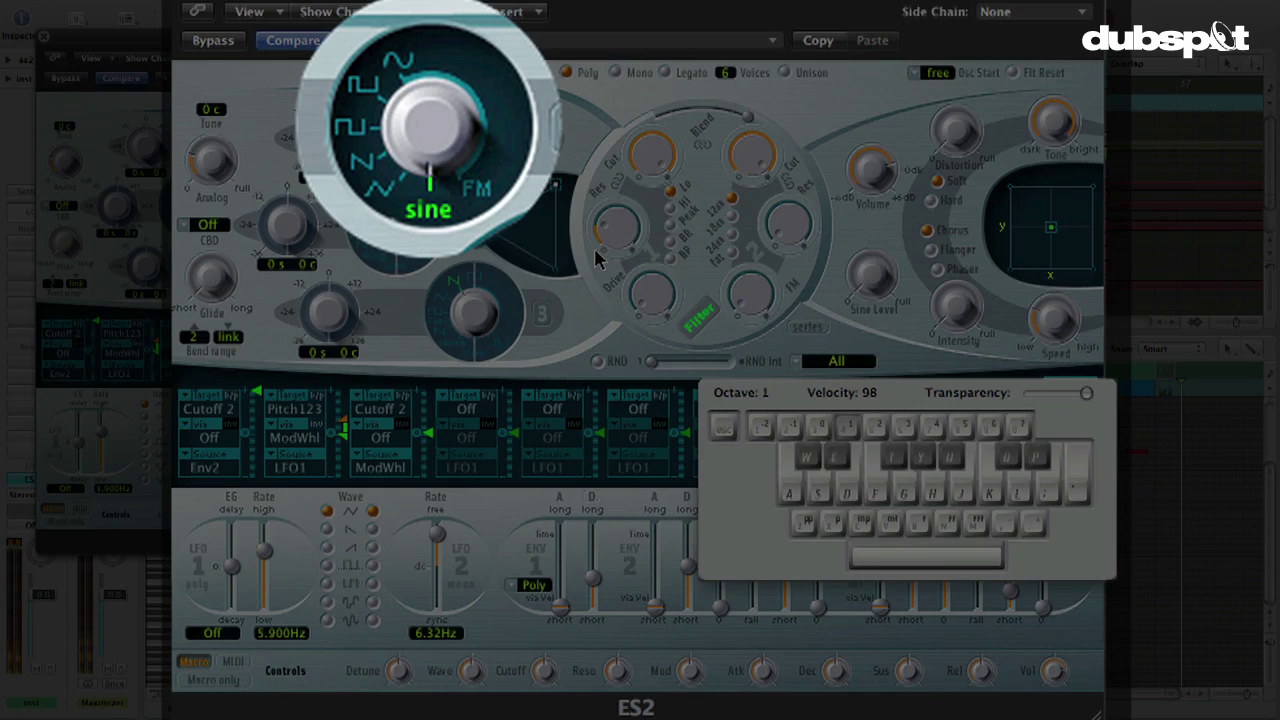
# - Lower the keyboard to octave 0 and audition the sine tone with repeated notes
pyautogui.press('z')
pyautogui.press('s')
pyautogui.press('s')
pyautogui.press('s')
pyautogui.press('s')
pyautogui.press('s')
pyautogui.press('s')
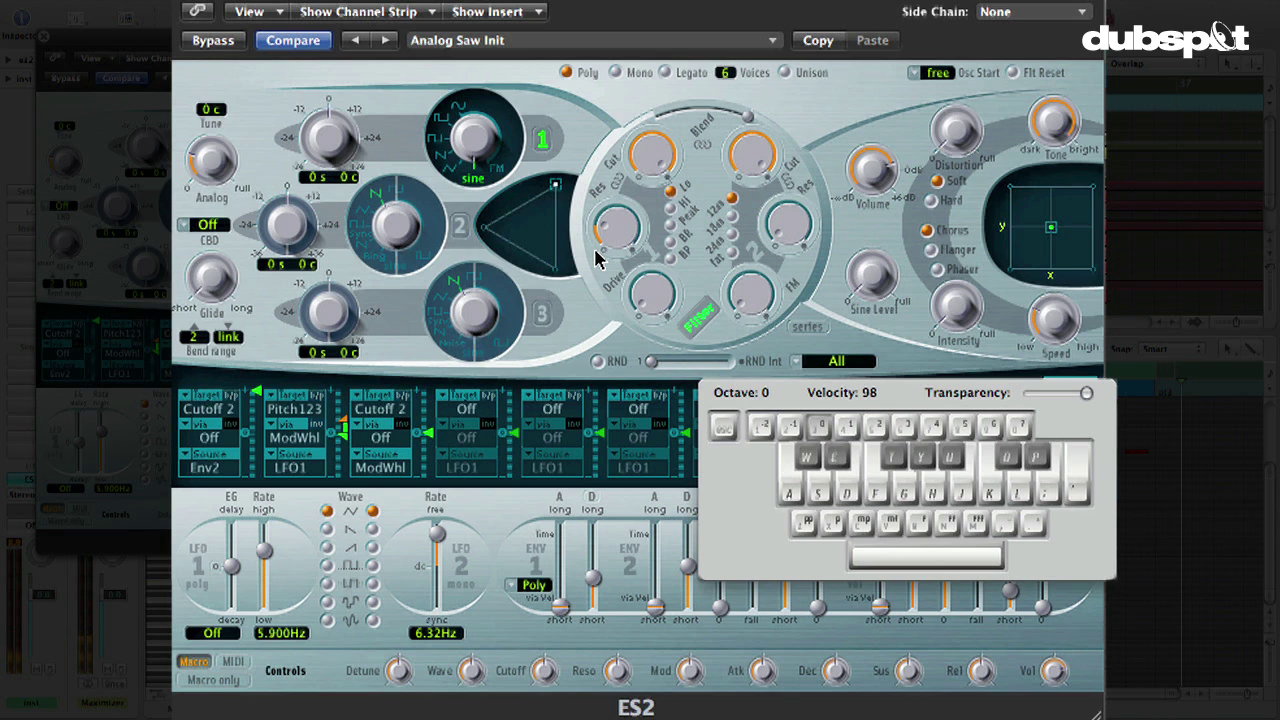
# - Compare the sine tone at octave -1 and back at octave 0 by playing the same note in each
pyautogui.press('z')
pyautogui.press('s')
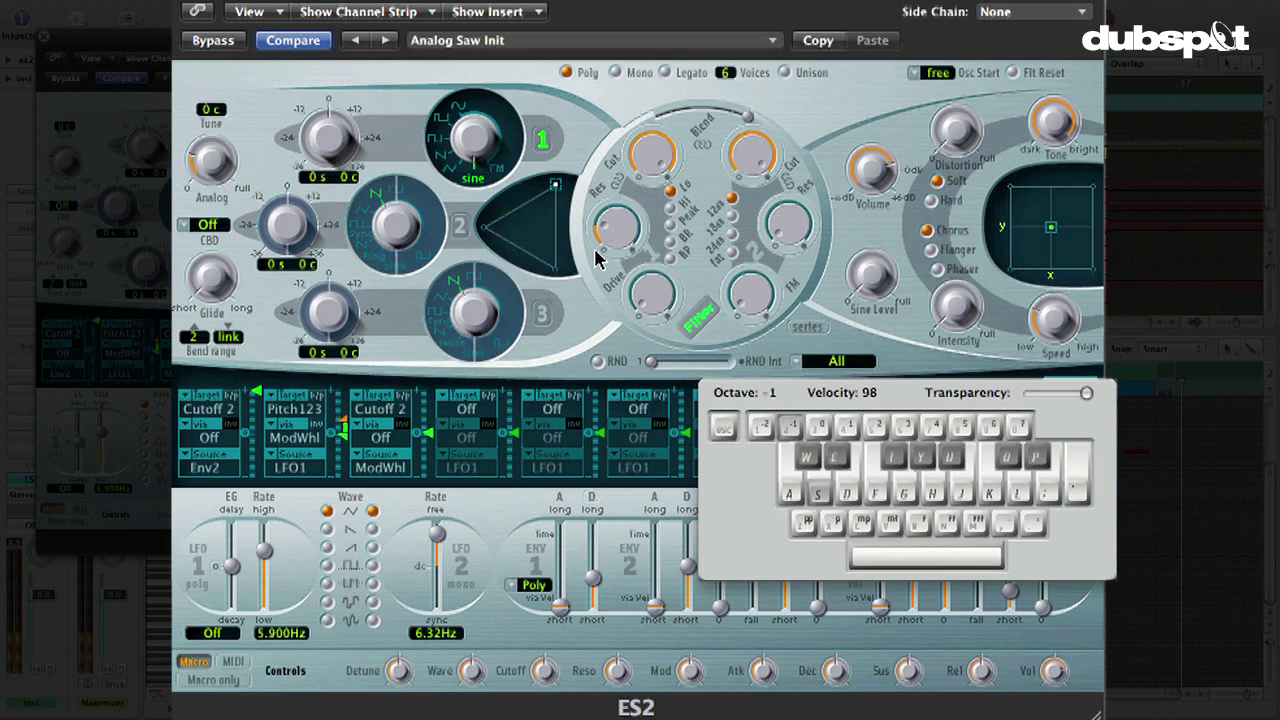
pyautogui.press('x')
pyautogui.press('s')
pyautogui.press('s')
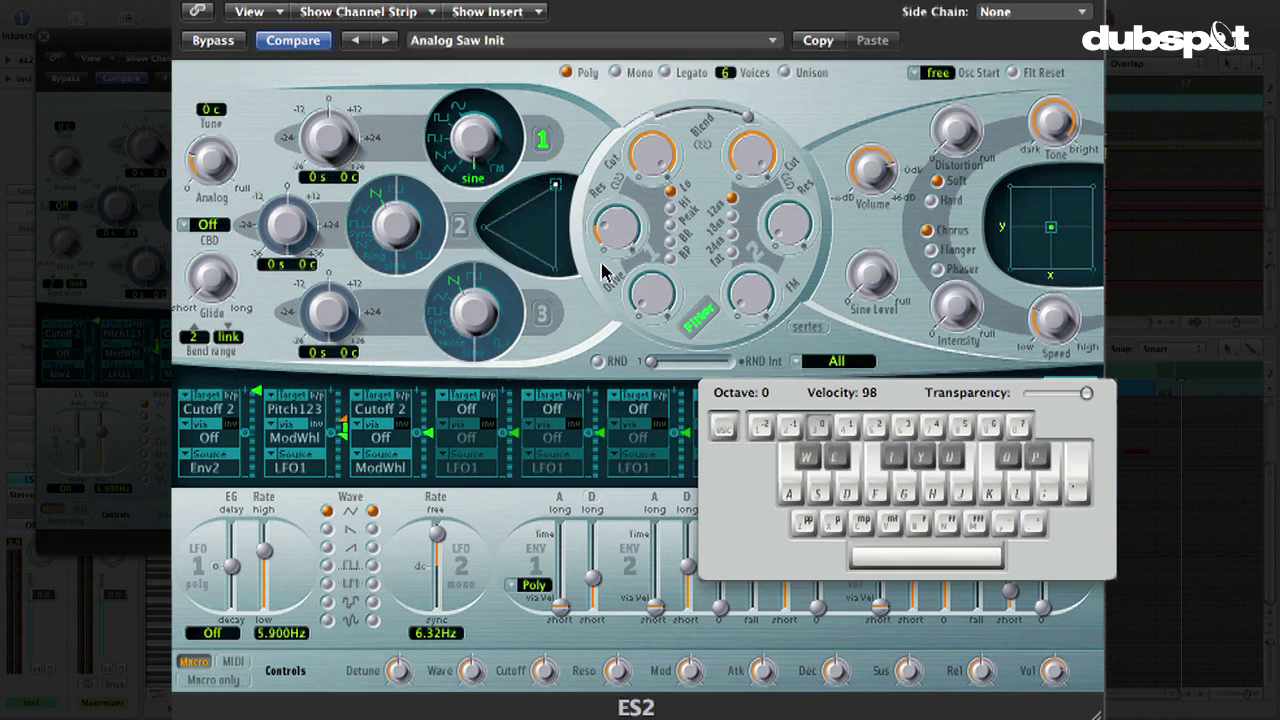
pyautogui.press('s')
pyautogui.press('s')
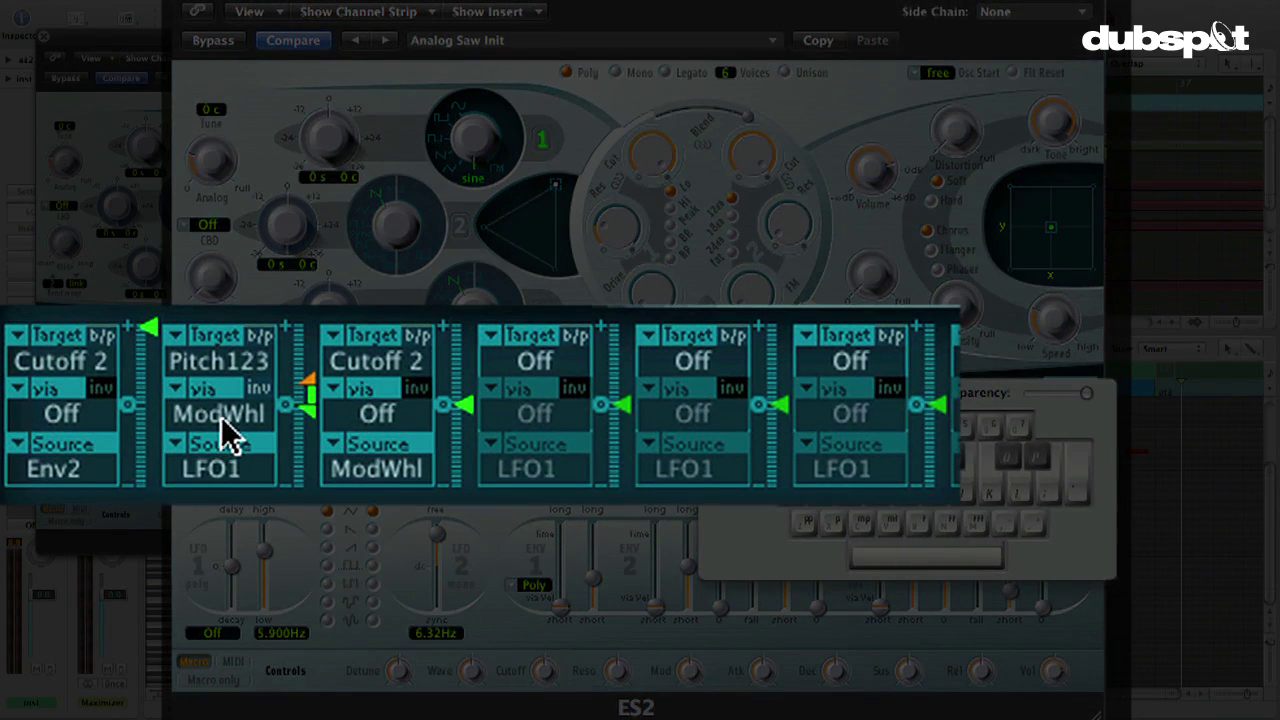
# - Configure the Pitch123 modulation slot with via Off, the maximum positive amount, and Env1 as its source
pyautogui.click(221, 417)
pyautogui.click(352, 398)
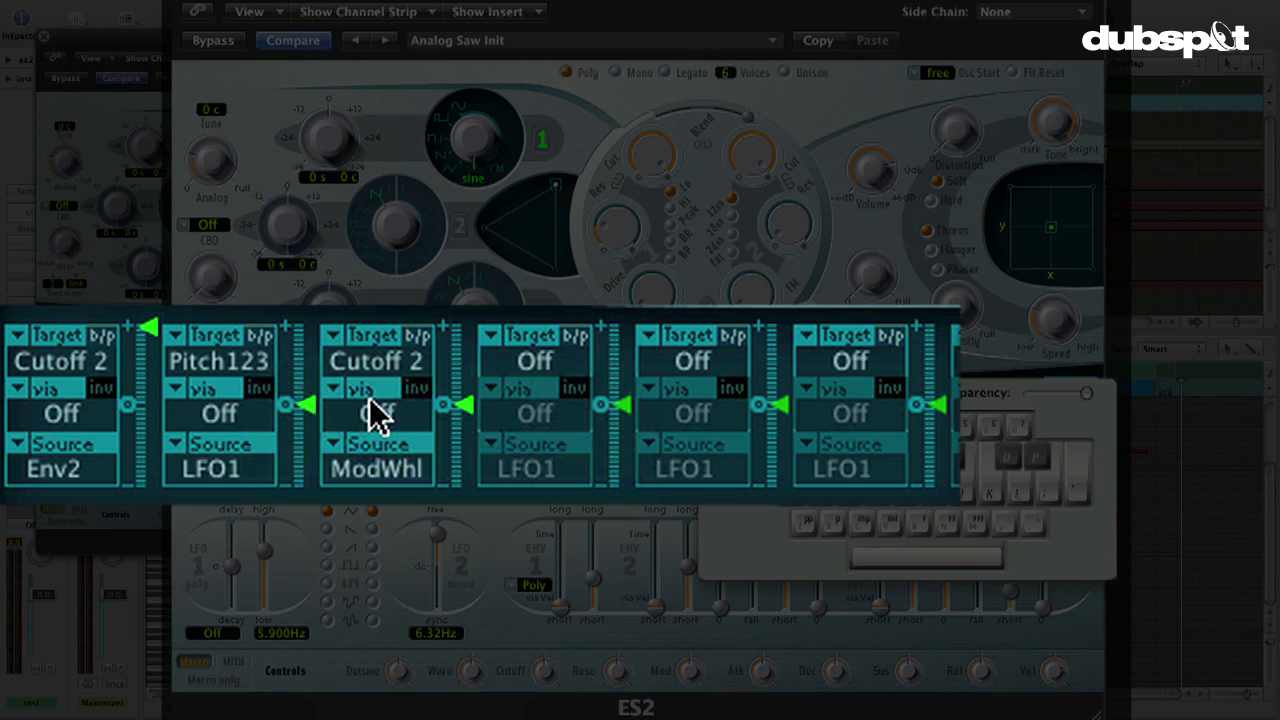
pyautogui.moveTo(310, 420); pyautogui.dragTo(310, 305)
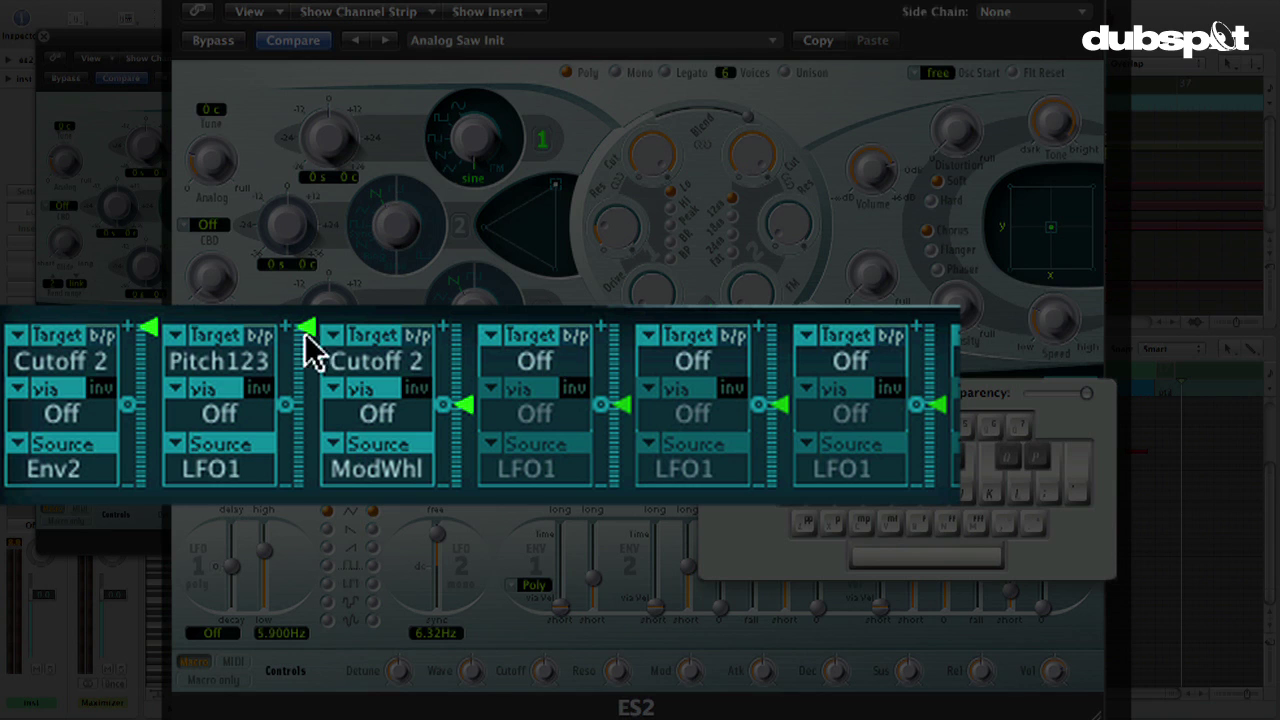
pyautogui.click(218, 472)
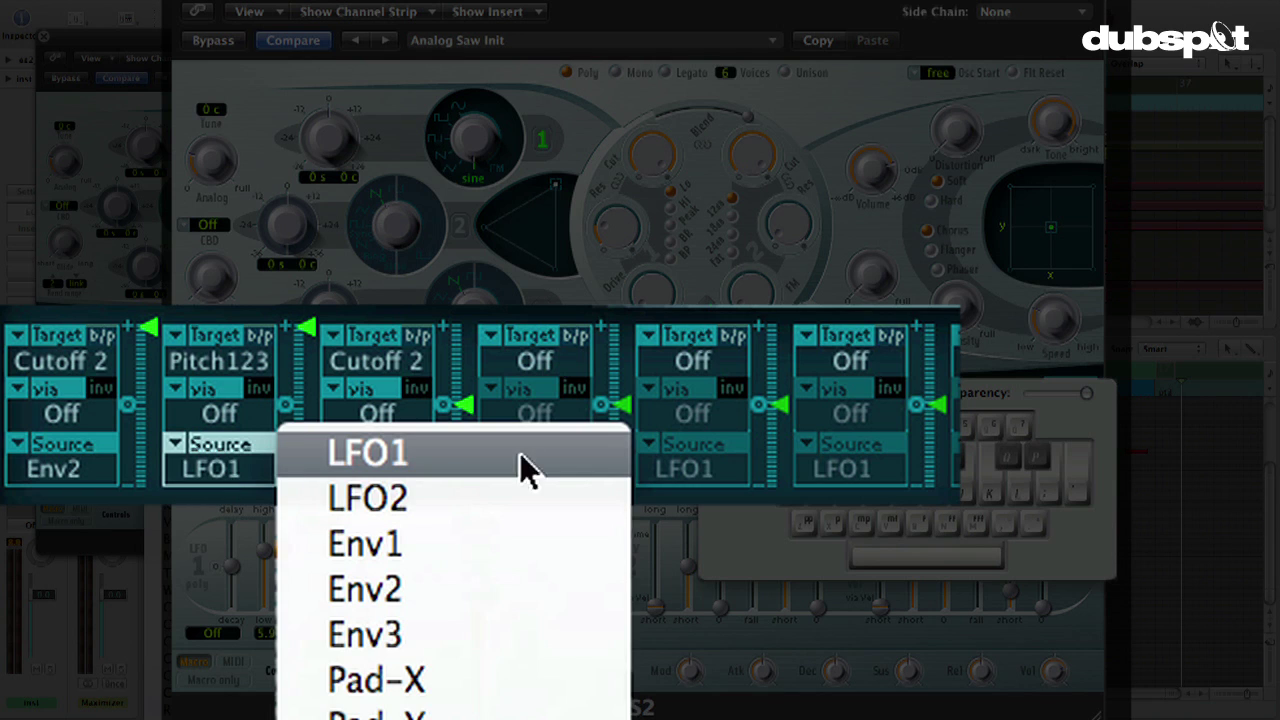
pyautogui.click(530, 540)
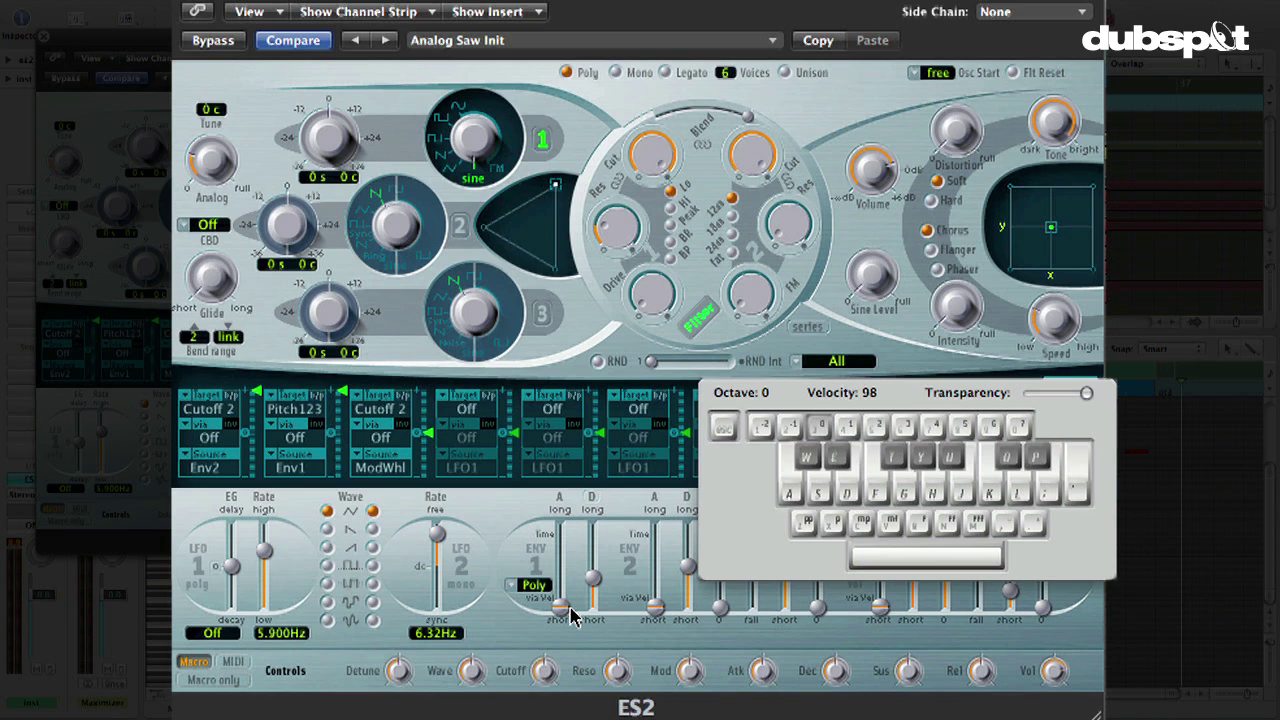
# - Lengthen Envelope 1's decay, audition the pitch sweep, and reset oscillator 1's tuning to 0 semitones
pyautogui.moveTo(597, 598); pyautogui.dragTo(596, 560)
pyautogui.press('s')
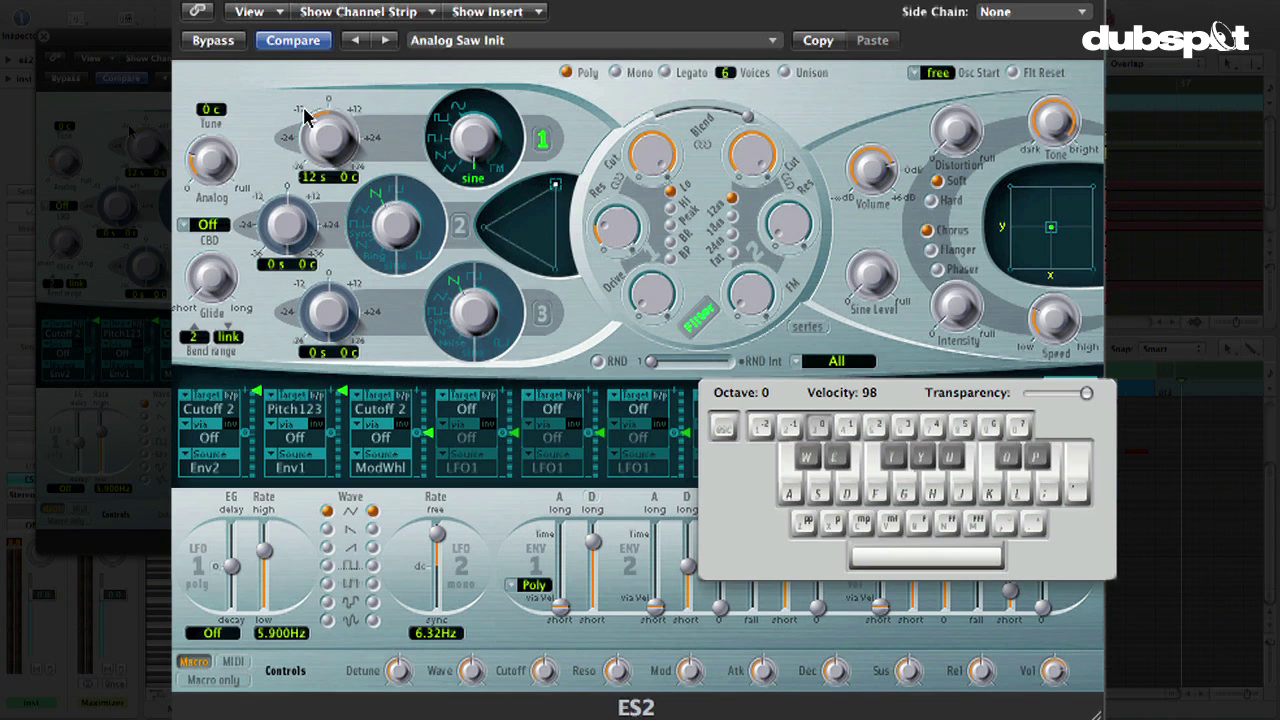
pyautogui.press('s')
pyautogui.keyDown('alt'); pyautogui.click(329, 109); pyautogui.keyUp('alt')
pyautogui.moveTo(593, 543)
pyautogui.moveTo(596, 553); pyautogui.dragTo(596, 560)
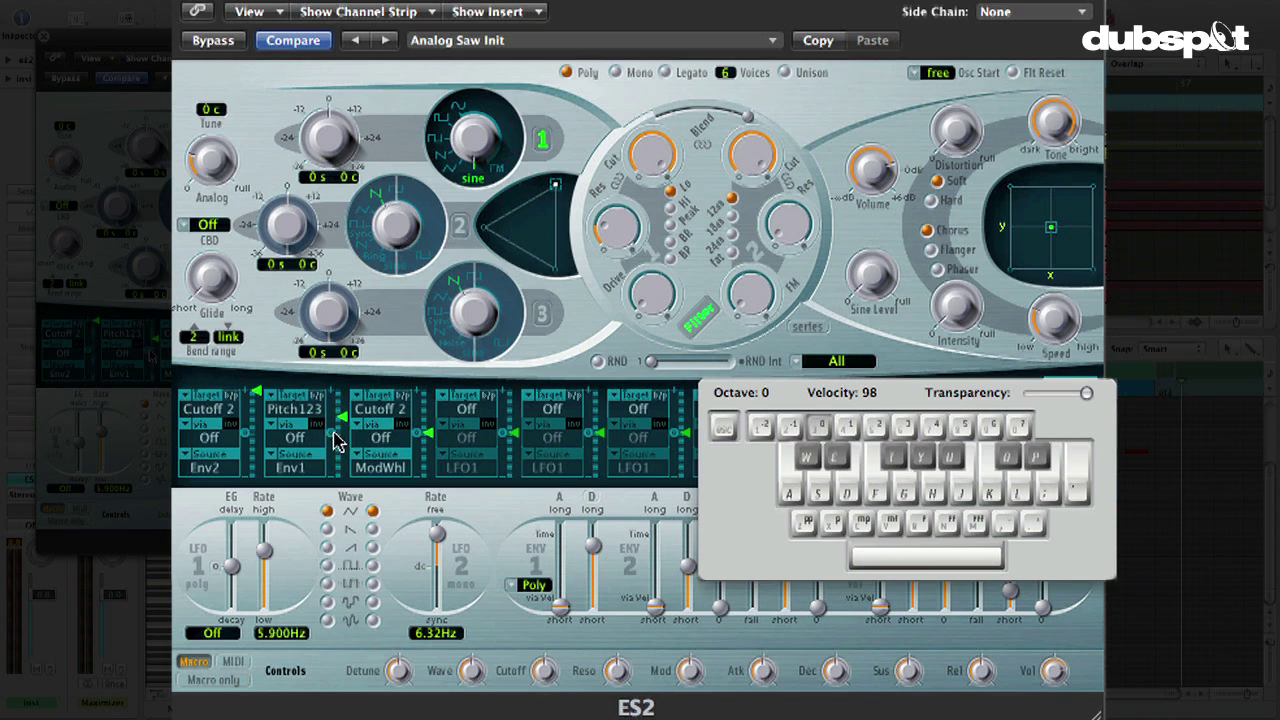
# - Compare a note with the Env1 pitch modulation amount at zero and with the amount restored to its positive maximum
pyautogui.press('s')
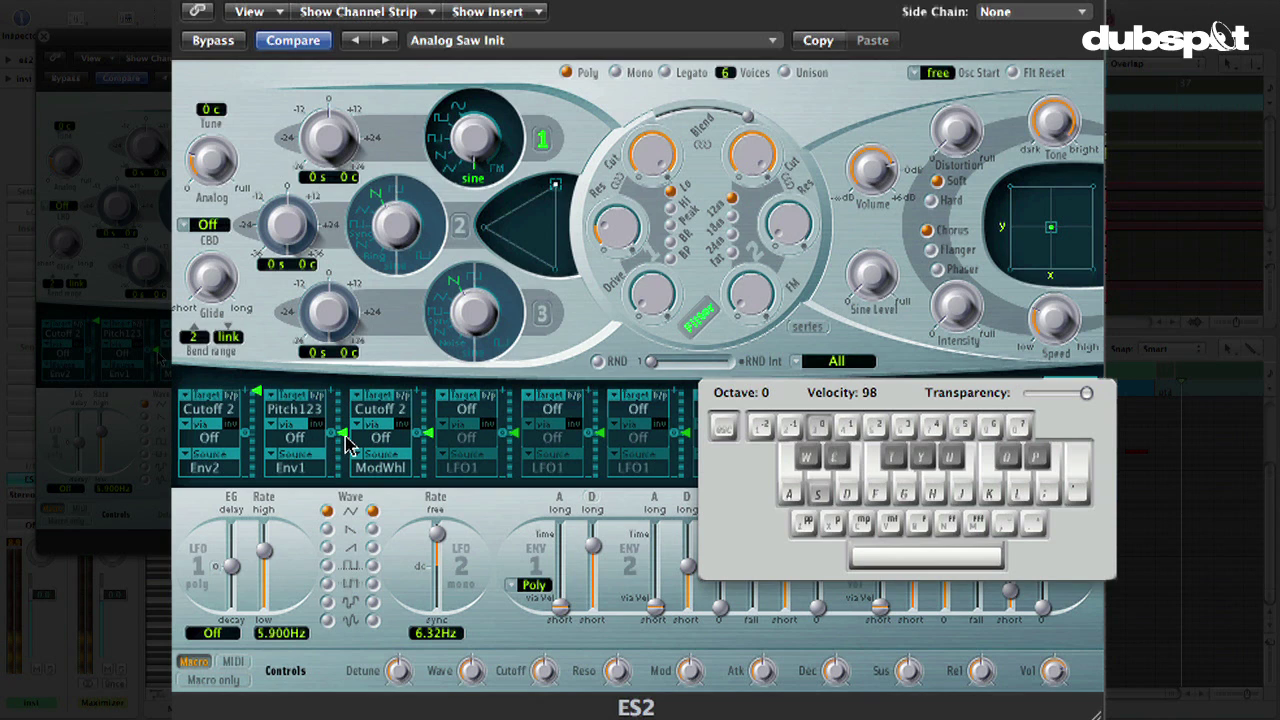
pyautogui.moveTo(350, 445); pyautogui.dragTo(342, 358)
pyautogui.press('s')
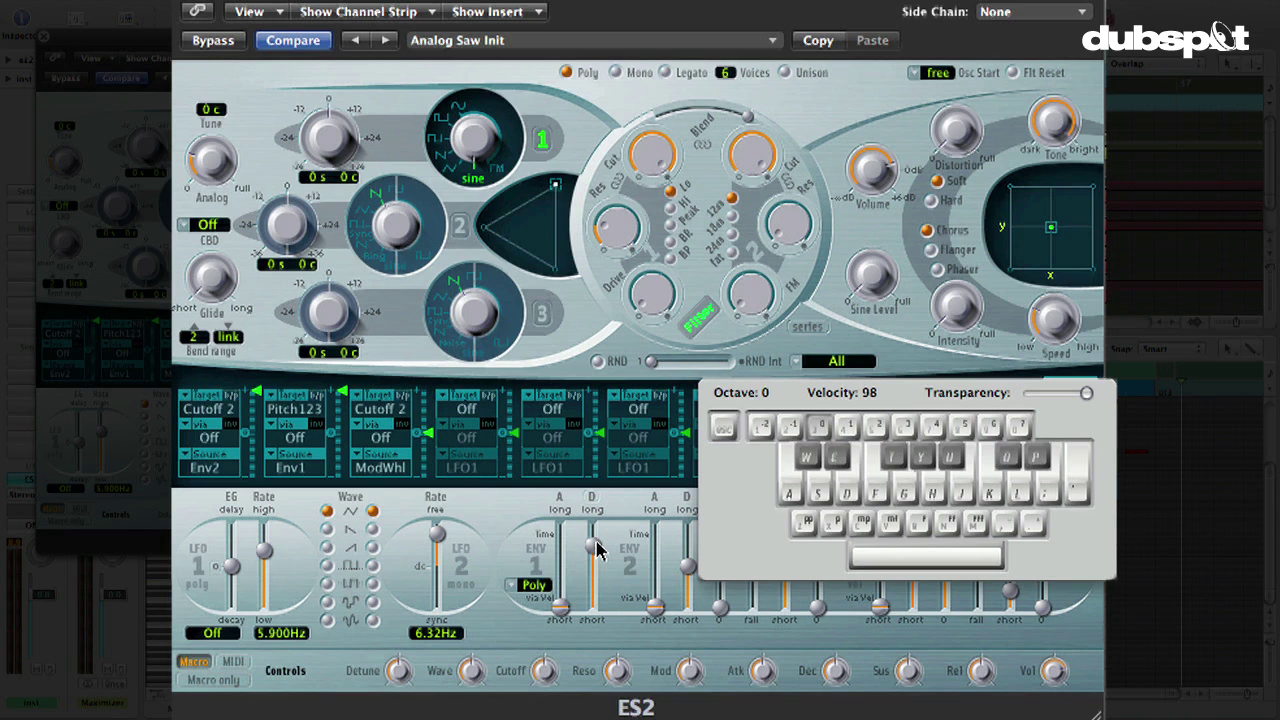
# - Shorten Envelope 1's decay in two stages to a quick pitch drop, playing test notes after each change
pyautogui.moveTo(595, 553); pyautogui.dragTo(598, 583)
pyautogui.press('s')
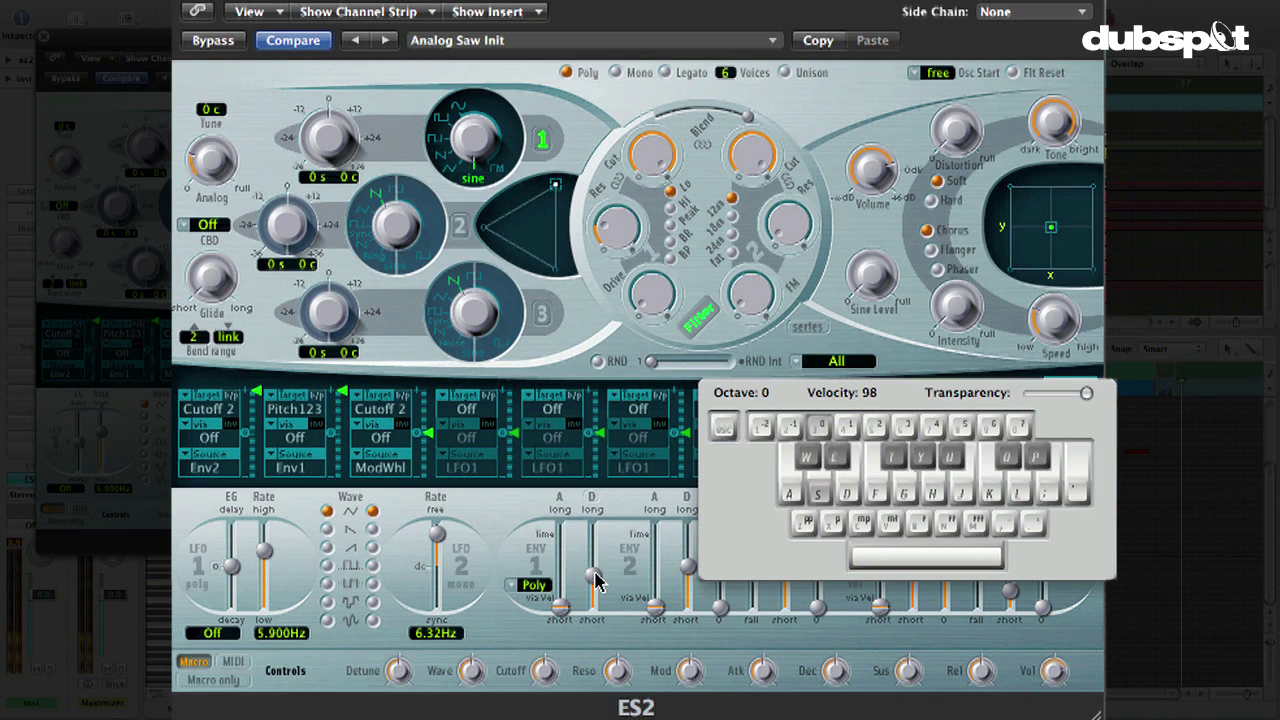
pyautogui.moveTo(596, 580)
pyautogui.mouseDown()
pyautogui.moveTo(594, 550)
pyautogui.moveTo(604, 598)
pyautogui.mouseUp()
pyautogui.press('s')
pyautogui.press('s')
pyautogui.press('s')
pyautogui.press('s')
pyautogui.press('s')
pyautogui.press('s')
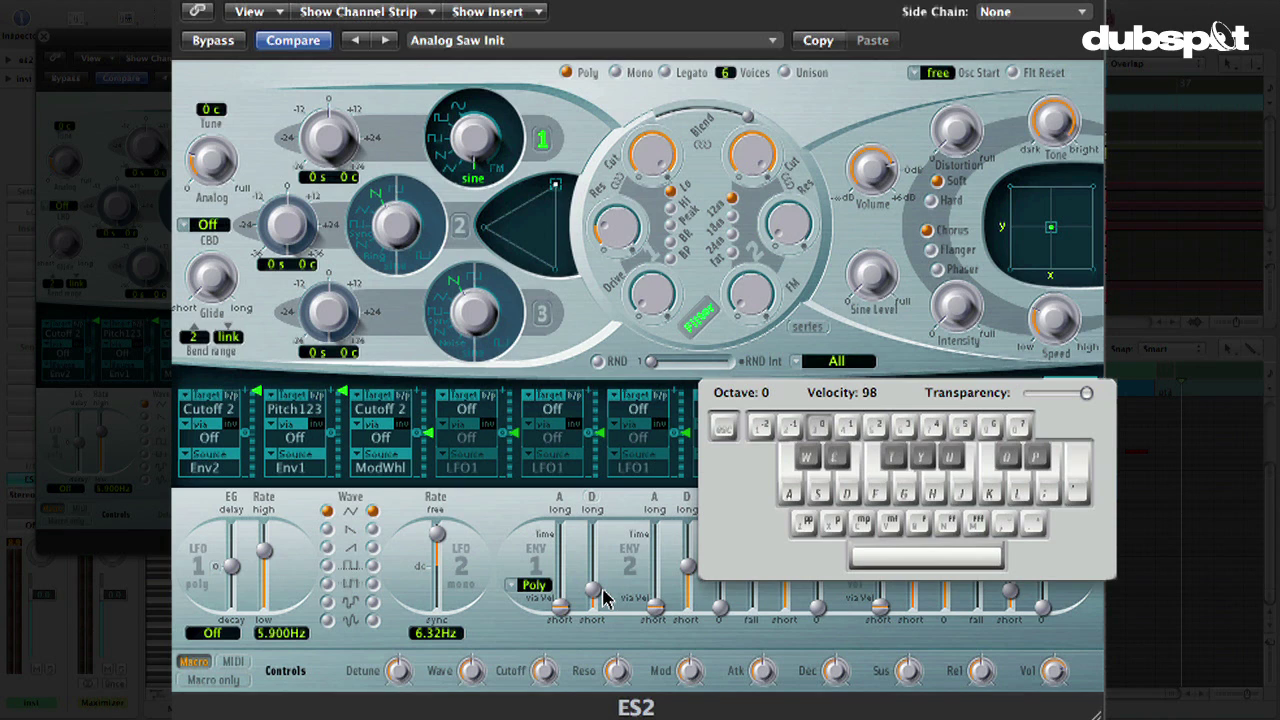
# - Play repeated test notes to compare the short sine hit with and without its Env1 pitch modulation
pyautogui.press('s')
pyautogui.press('s')
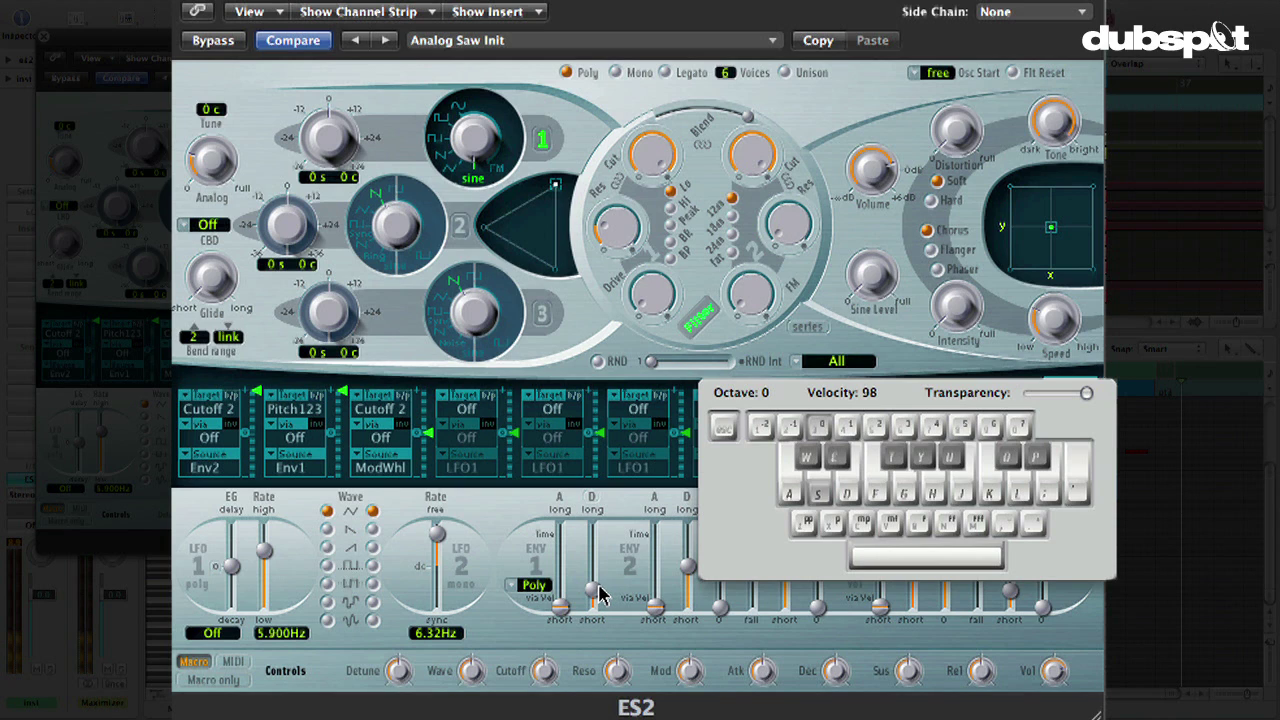
pyautogui.press('s')
pyautogui.press('s')
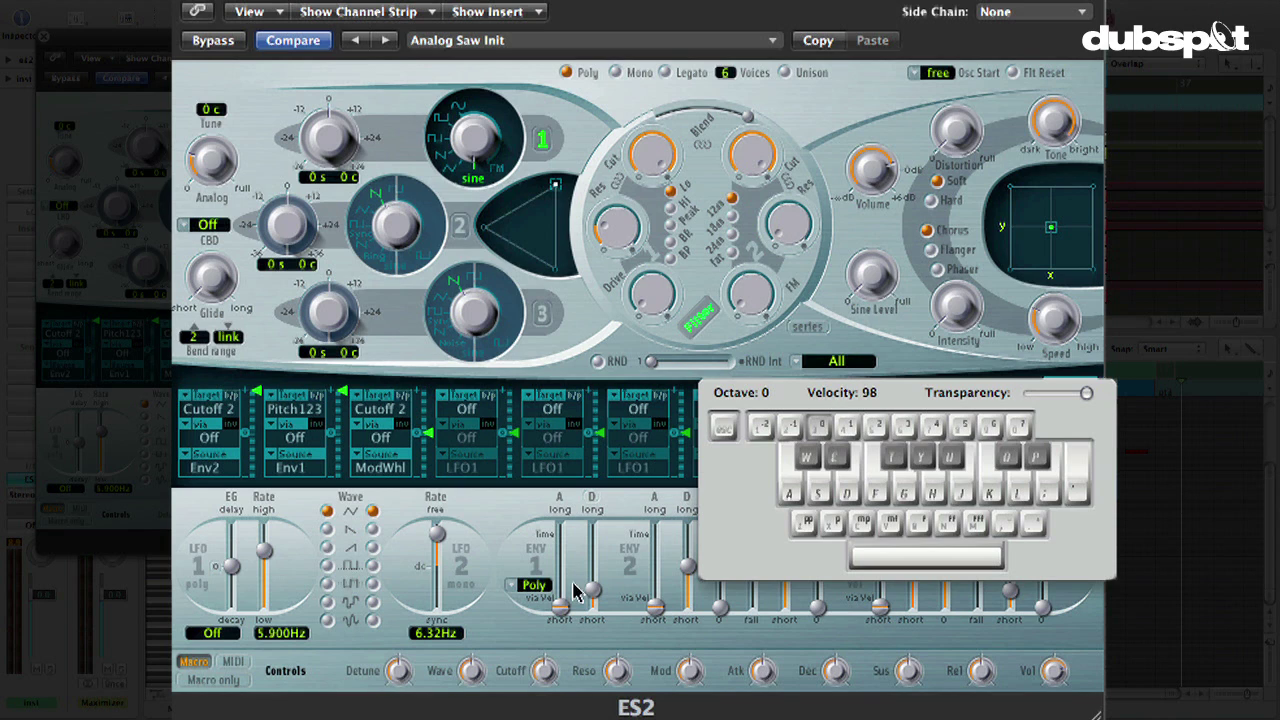
pyautogui.press('s')
pyautogui.press('s')
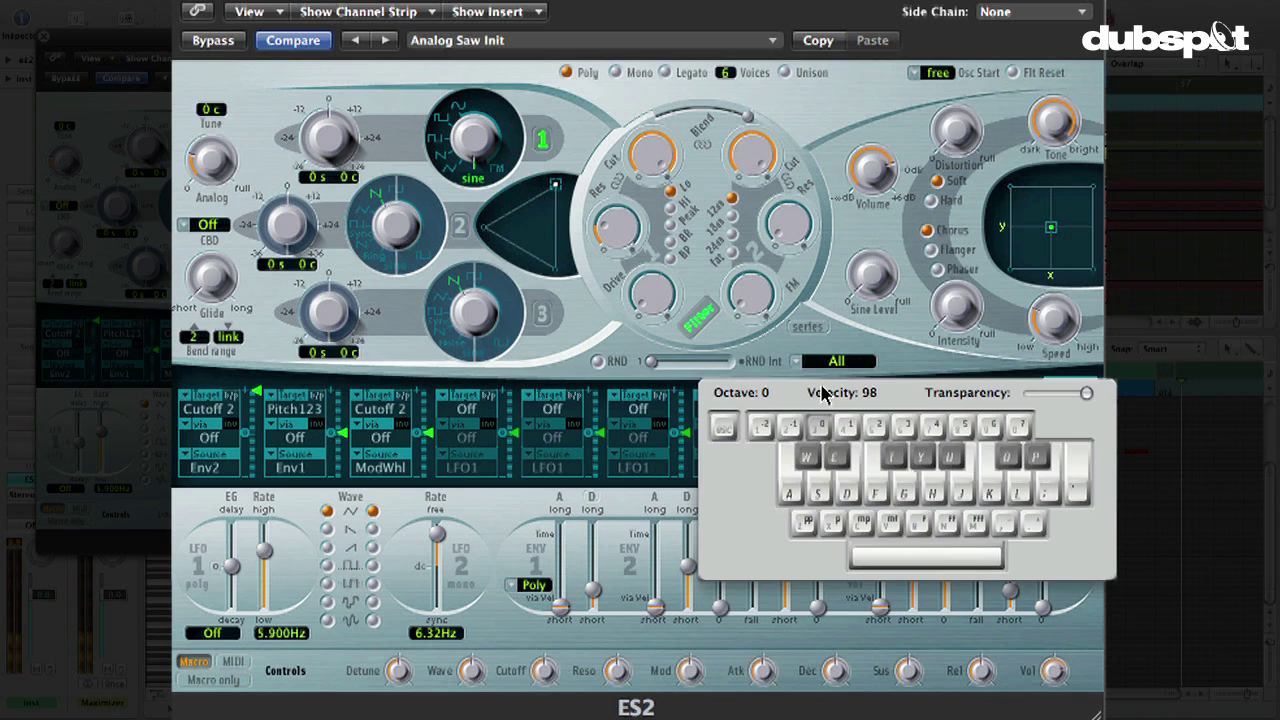
# - Raise Envelope 3's attack slightly above its minimum and switch the ES2 voice mode to Mono
pyautogui.press('super+k')
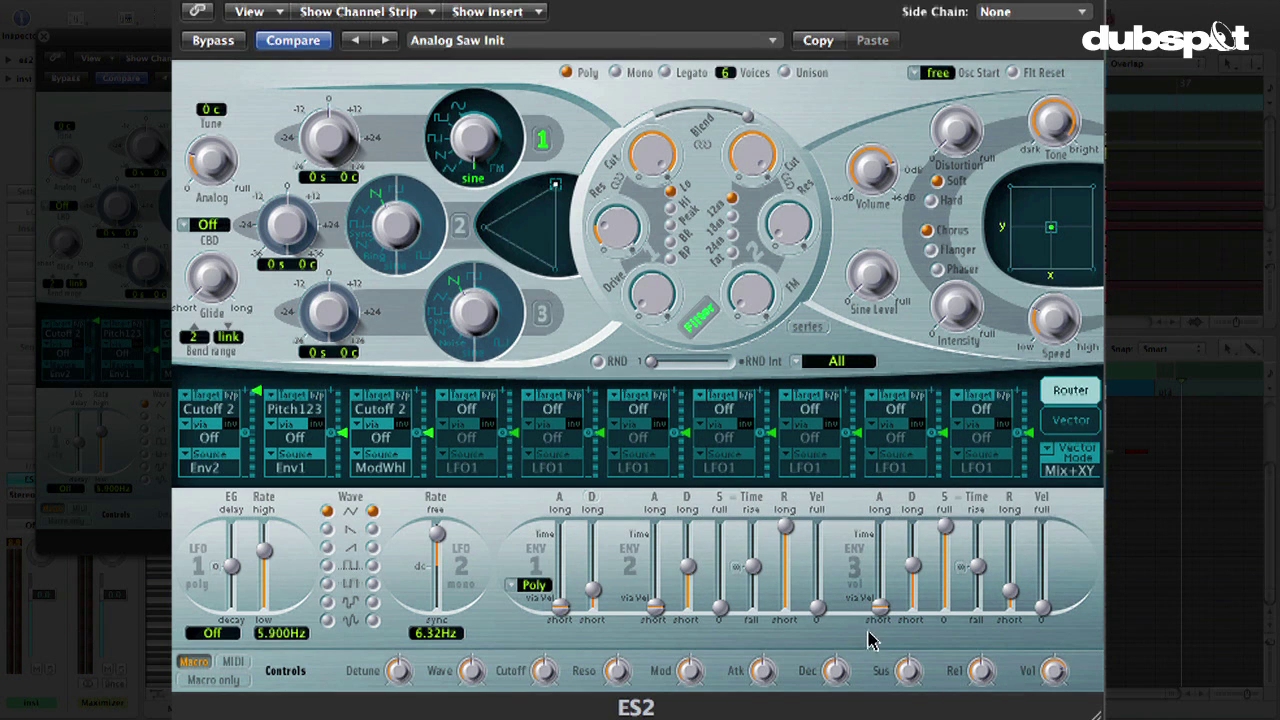
pyautogui.moveTo(881, 614); pyautogui.dragTo(881, 608)
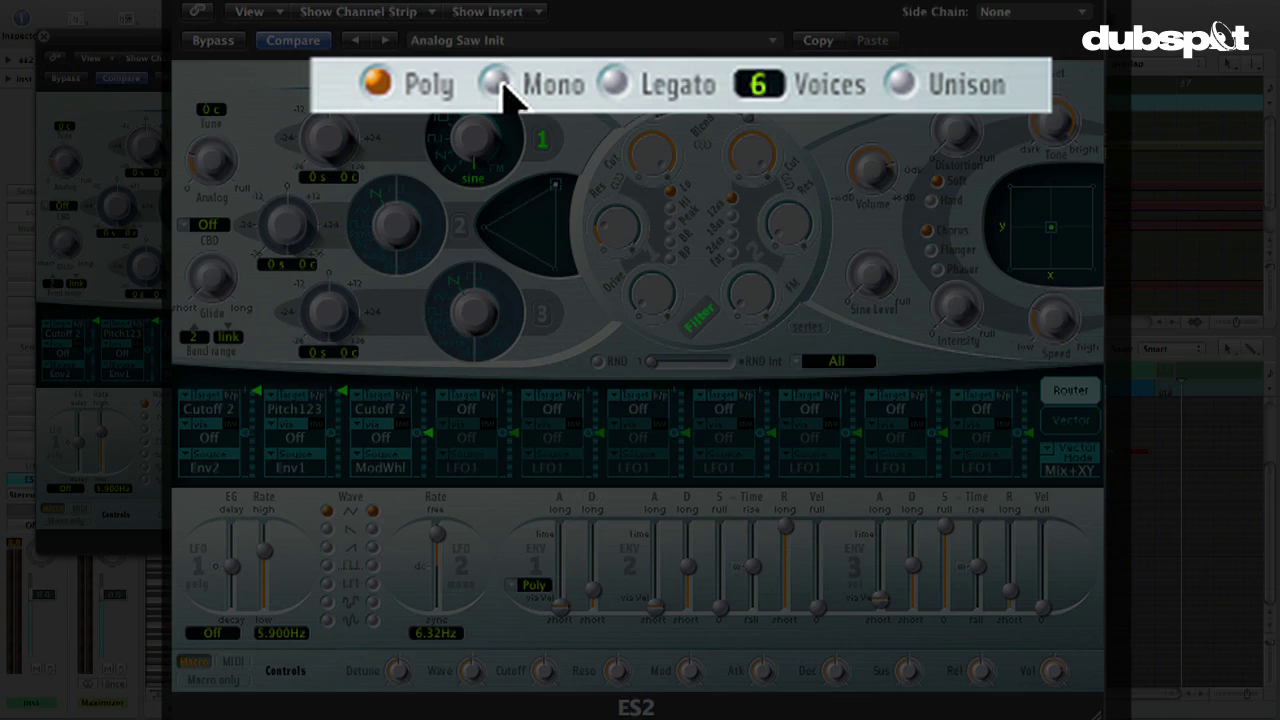
pyautogui.click(502, 84)
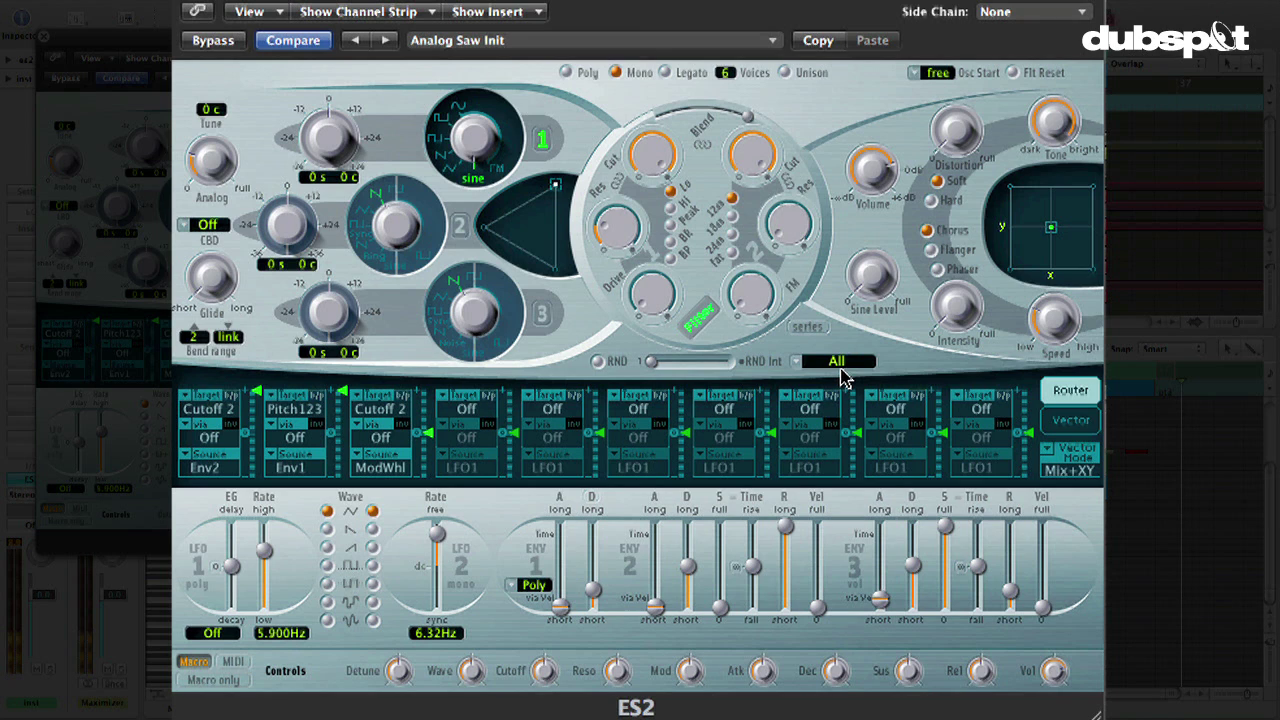
pyautogui.click(584, 75)
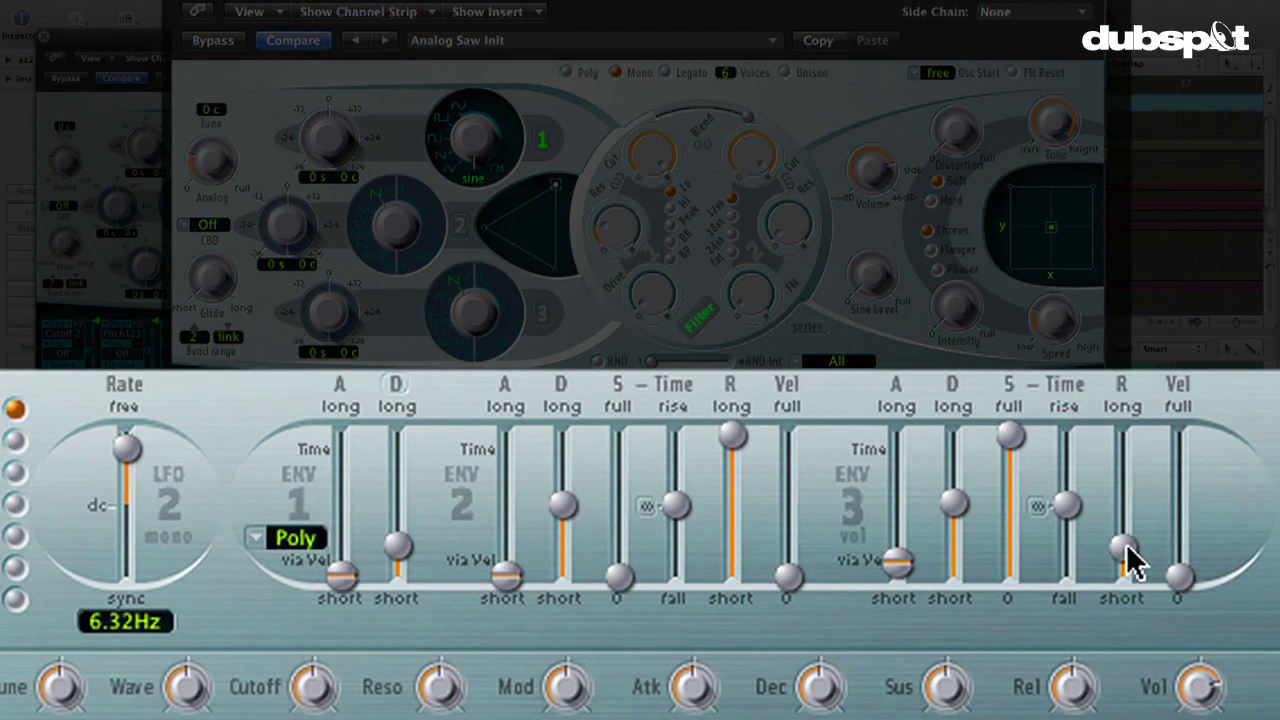
# - Lengthen Envelope 3's release to about the middle of its range, and close the synth and the on-screen keyboard
pyautogui.moveTo(1128, 548)
pyautogui.moveTo(1128, 550); pyautogui.dragTo(1130, 513)
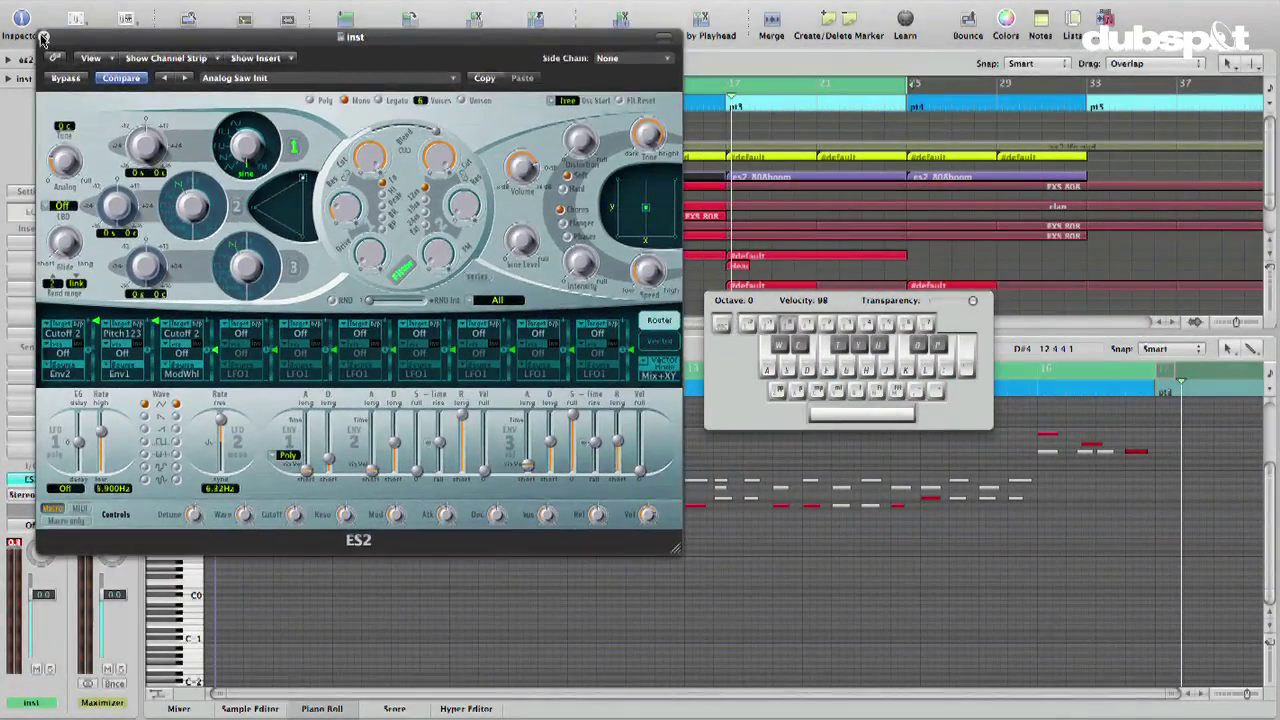
pyautogui.click(130, 5)
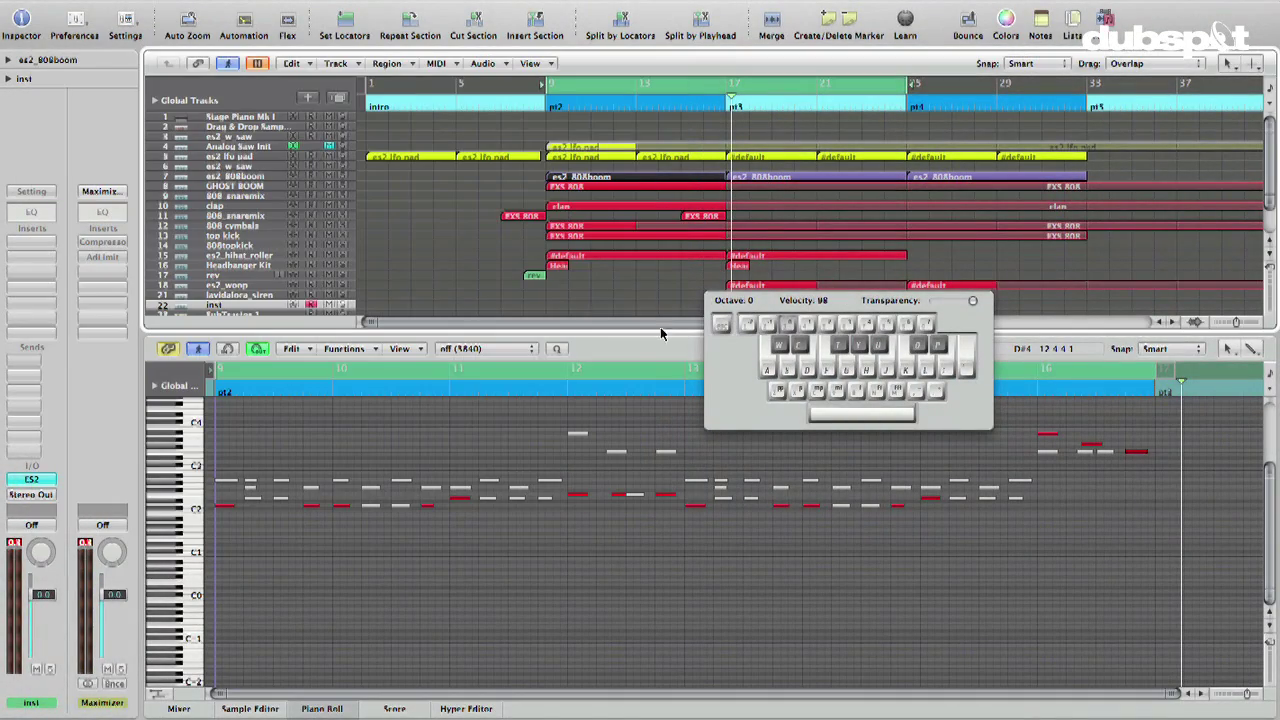
pyautogui.press('capslock')
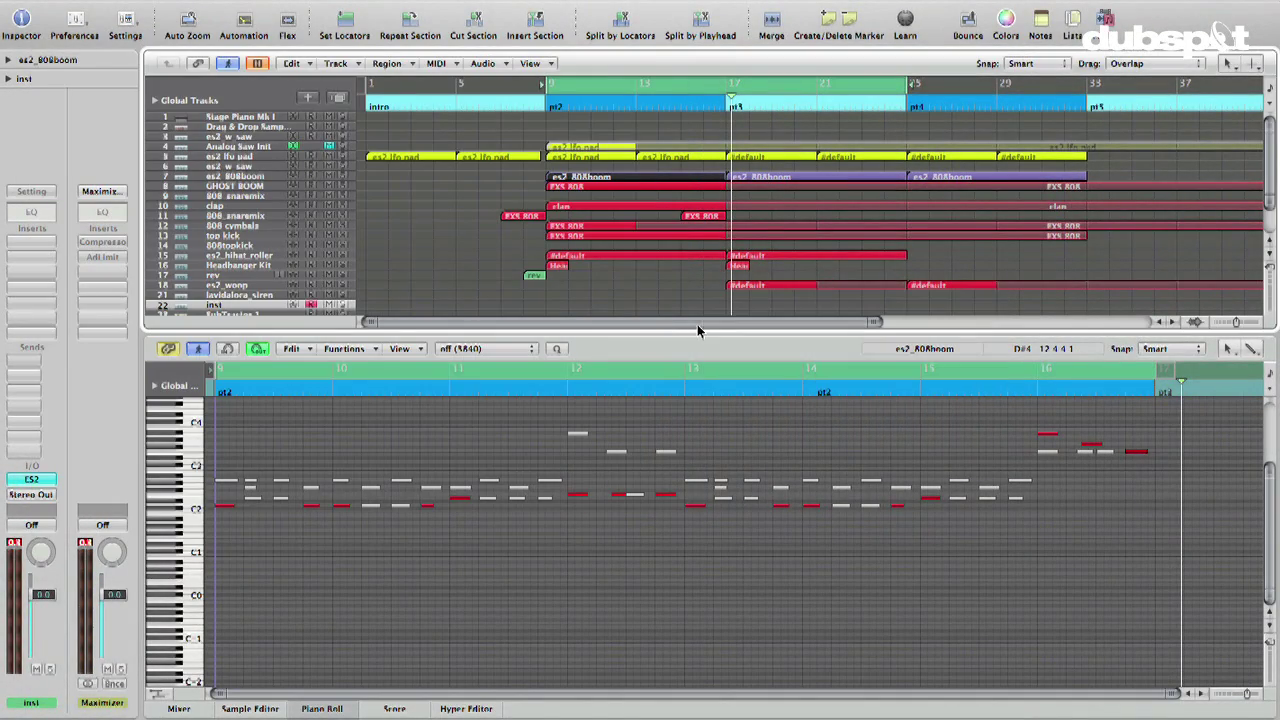
# - Copy the EXS 808 region at bar 9 from the top kick track to track 22 and rename that track new 808
pyautogui.click(625, 291)
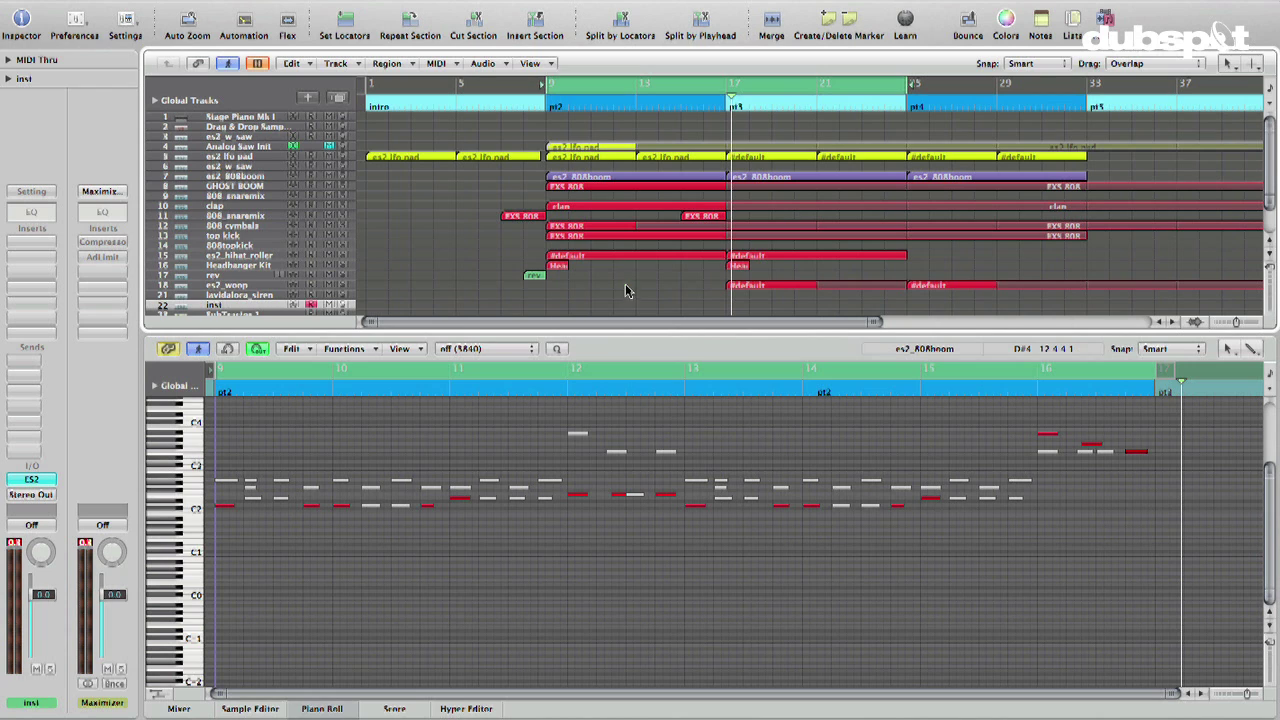
pyautogui.click(584, 238)
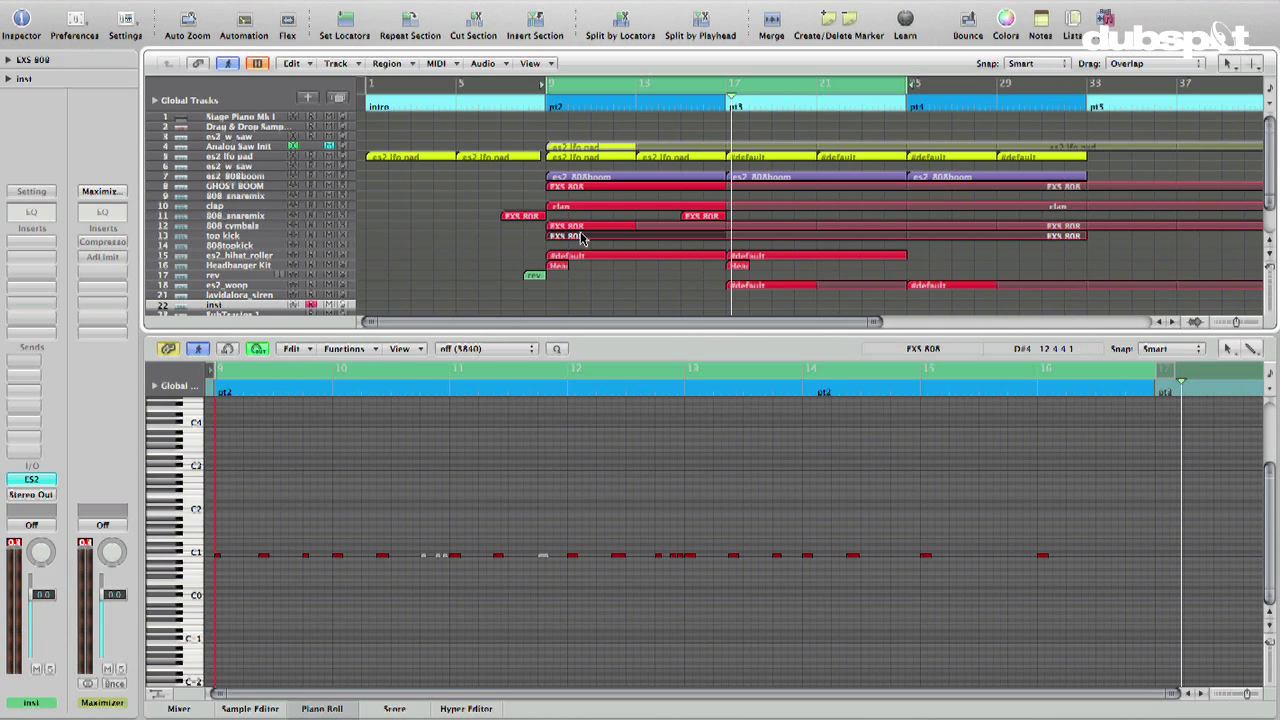
pyautogui.moveTo(584, 243); pyautogui.dragTo(584, 307)
pyautogui.doubleClick(213, 307)
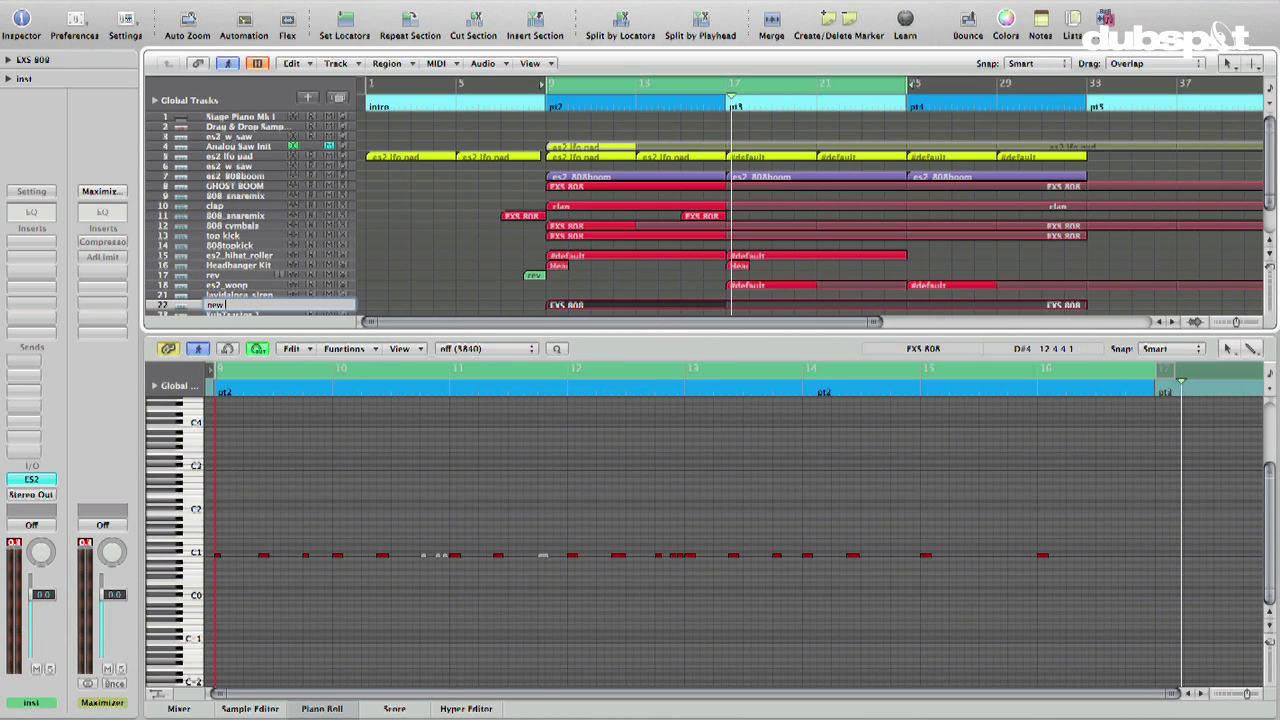
pyautogui.press('Return')
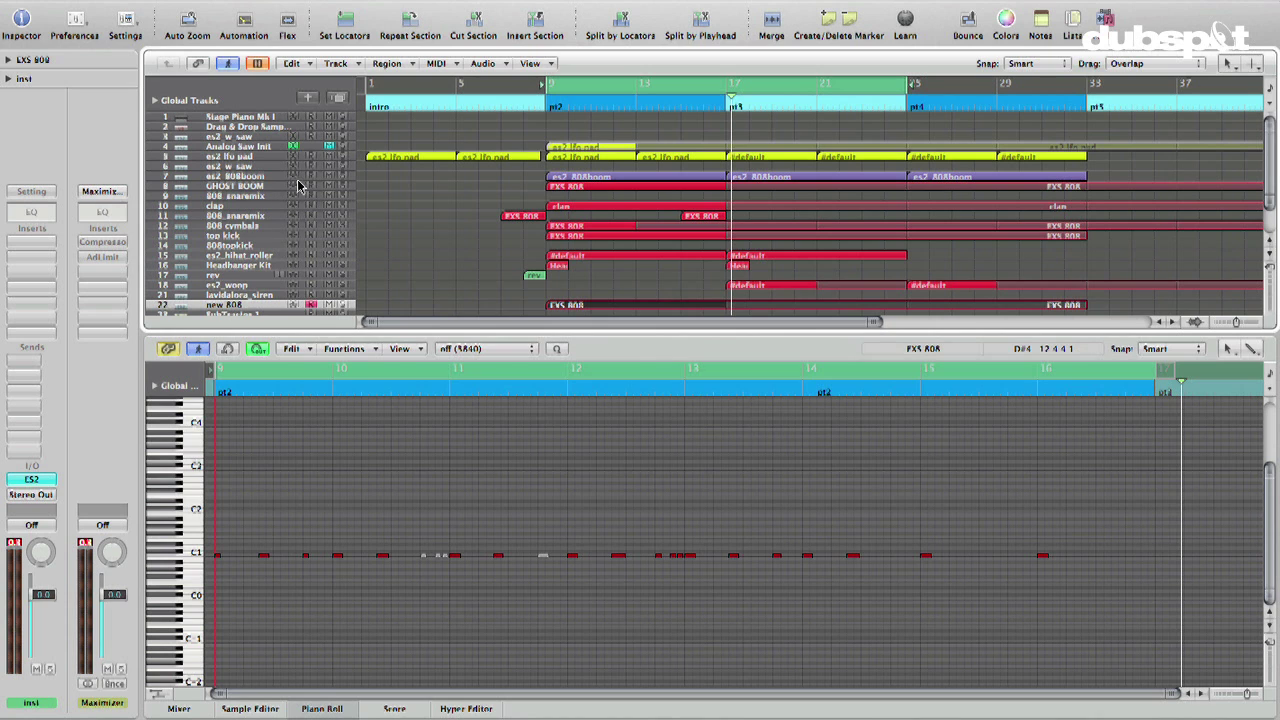
# - Mute the es2_808boom track and select all notes of the region on the new 808 track
pyautogui.click(327, 177)
pyautogui.click(398, 218)
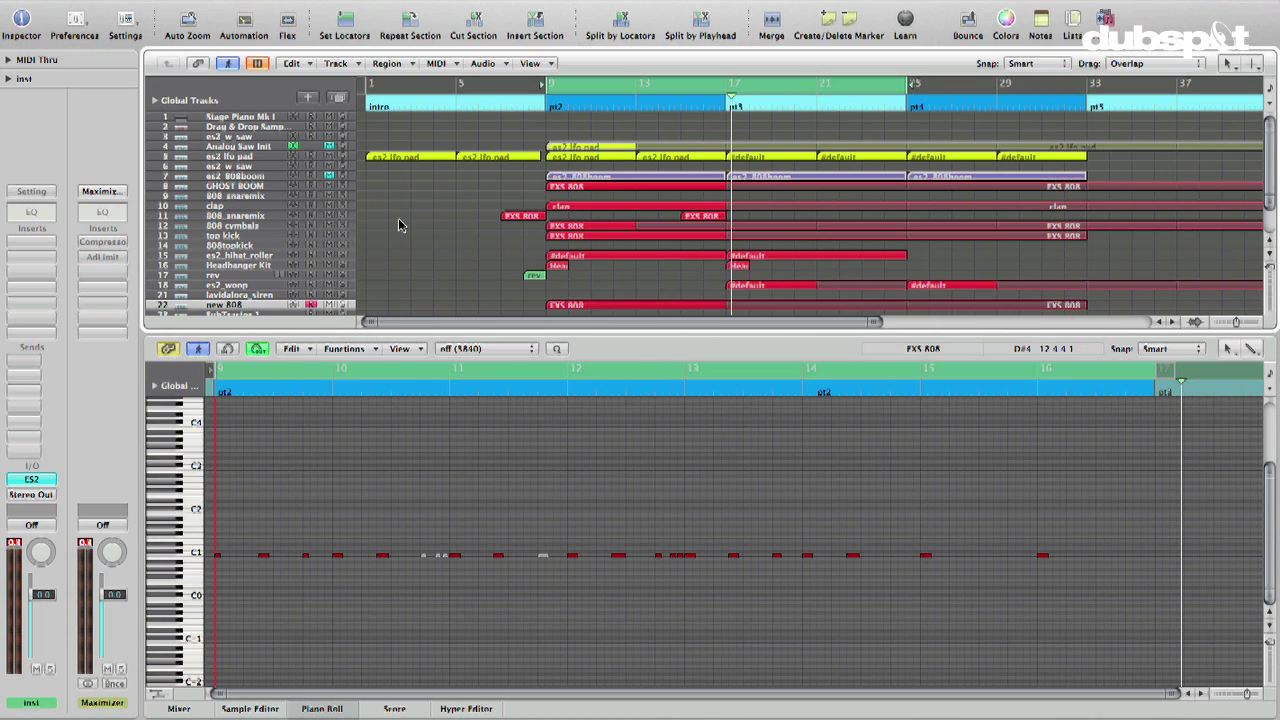
pyautogui.scroll(-2, 398, 218)
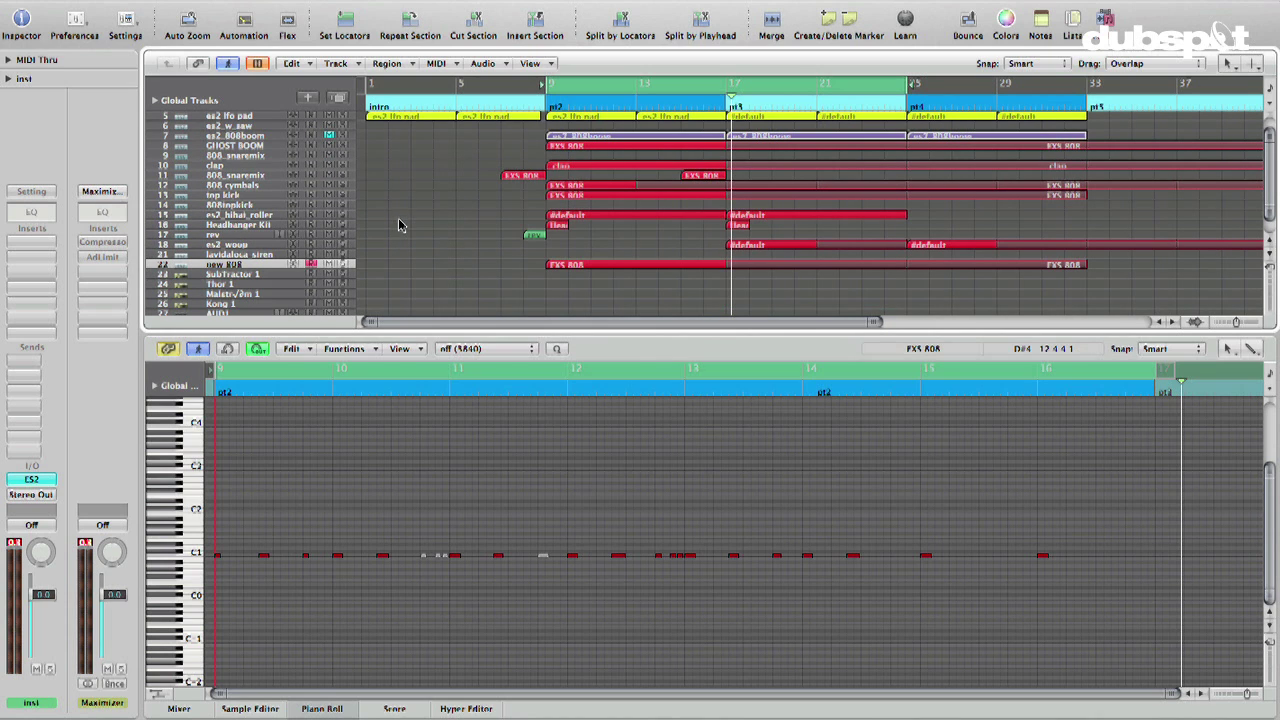
pyautogui.click(591, 264)
pyautogui.press('super+a')
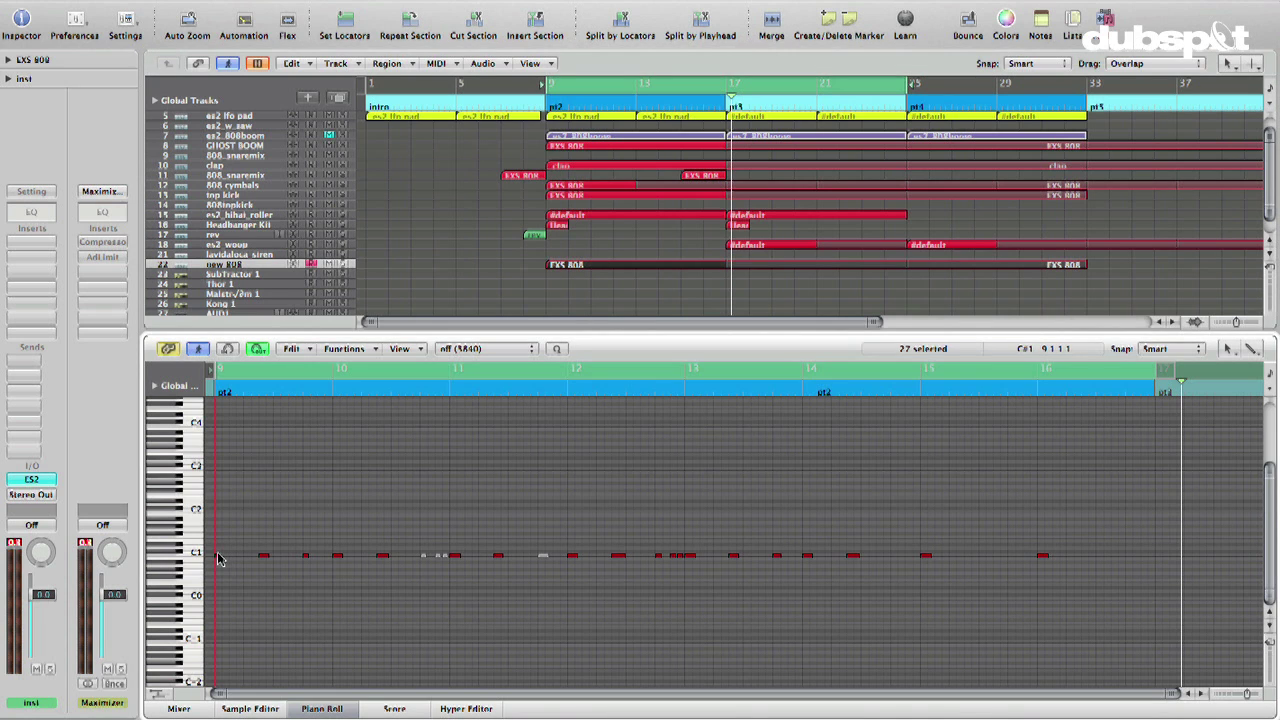
pyautogui.click(219, 560)
pyautogui.scroll(2, 520, 250)
pyautogui.scroll(-1, 520, 250)
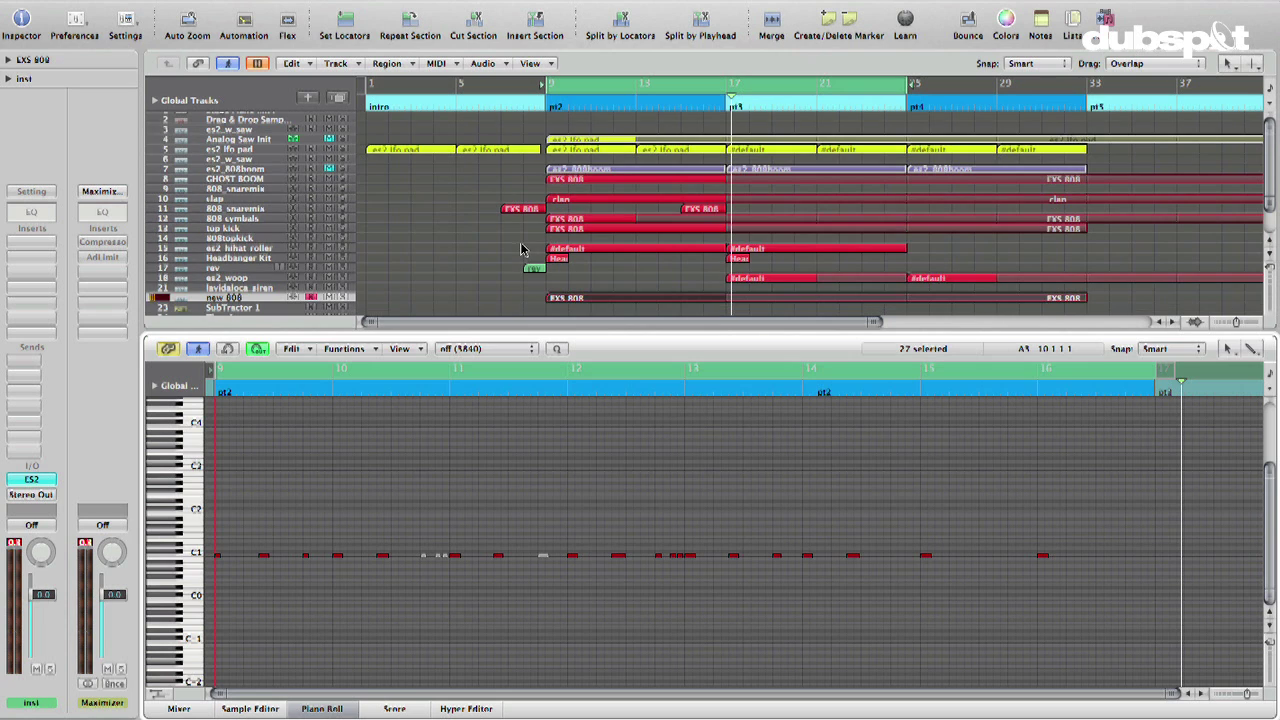
# - Check the lowest note of each chord in the es2 lfo pad region at bar 9 for the bass line's pitches
pyautogui.click(573, 152)
pyautogui.click(249, 518)
pyautogui.click(225, 510)
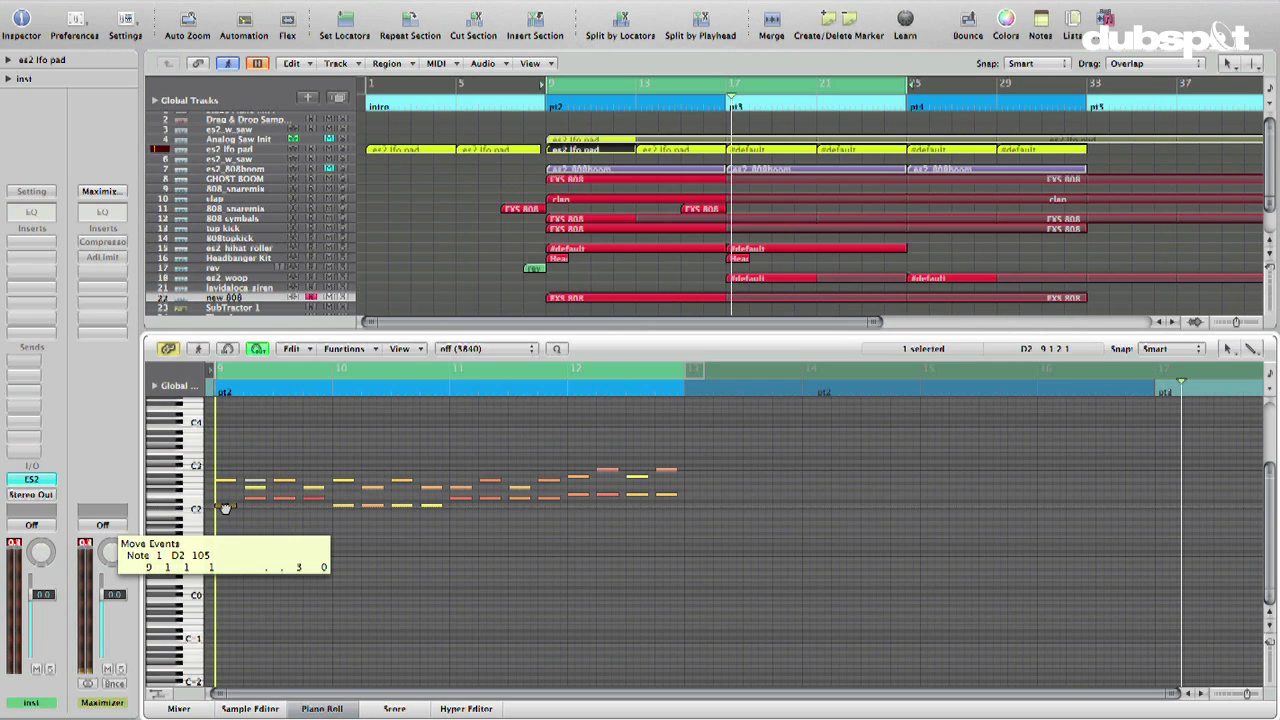
pyautogui.click(340, 505)
pyautogui.moveTo(460, 505); pyautogui.dragTo(466, 500)
pyautogui.click(579, 495)
pyautogui.click(578, 497)
# - In the new 808 region, raise the notes of bars 9 and 10 to D1, leaving bar 10's last short note at C1
pyautogui.click(582, 300)
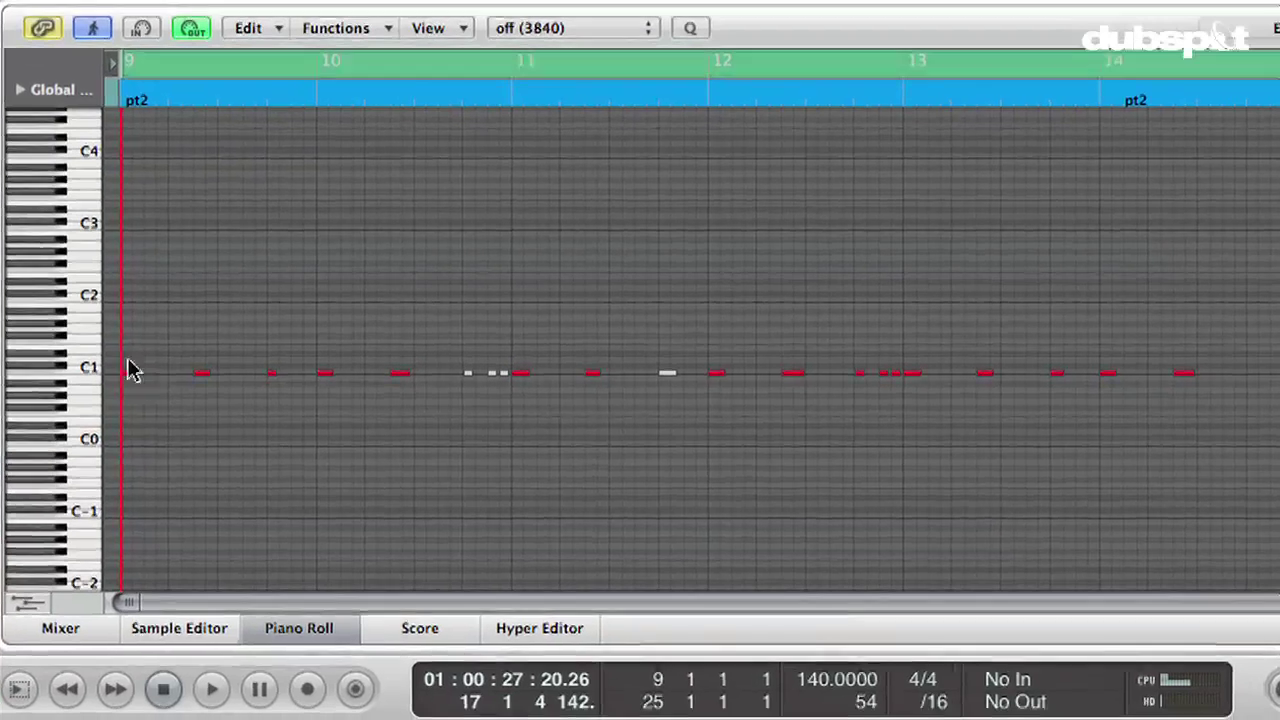
pyautogui.moveTo(213, 536); pyautogui.dragTo(321, 578)
pyautogui.moveTo(297, 410); pyautogui.dragTo(297, 410)
pyautogui.moveTo(123, 374); pyautogui.dragTo(127, 369)
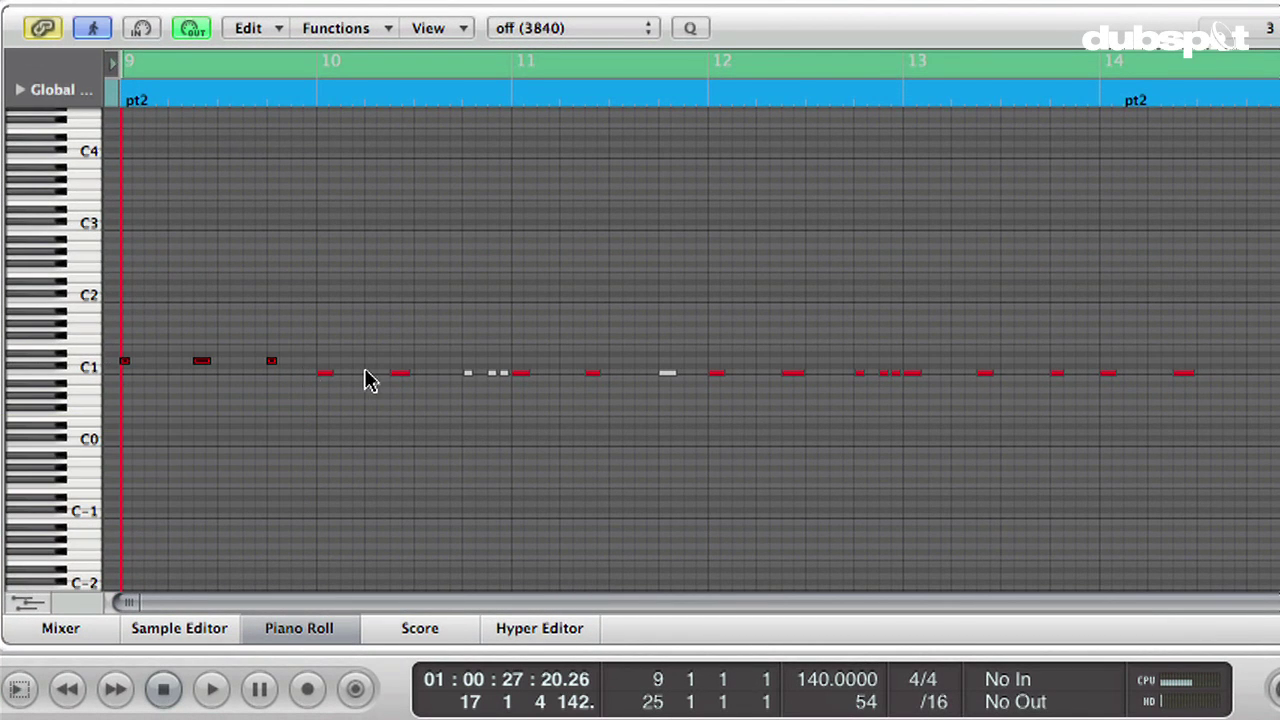
pyautogui.moveTo(314, 350); pyautogui.dragTo(496, 385)
pyautogui.moveTo(325, 375); pyautogui.dragTo(326, 371)
# - Raise the three bar 11 notes to E1 and the five bar 12 notes to F1
pyautogui.moveTo(519, 352); pyautogui.dragTo(666, 391)
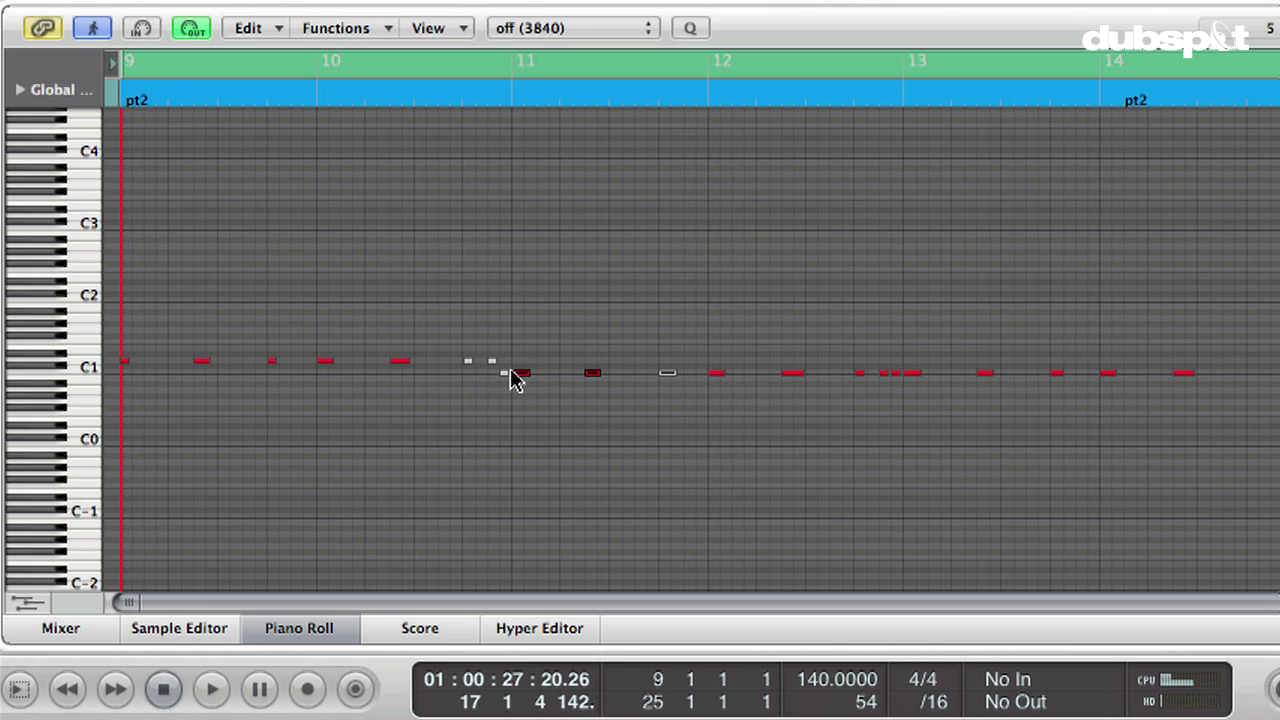
pyautogui.moveTo(520, 378); pyautogui.dragTo(518, 357)
pyautogui.moveTo(701, 353); pyautogui.dragTo(895, 388)
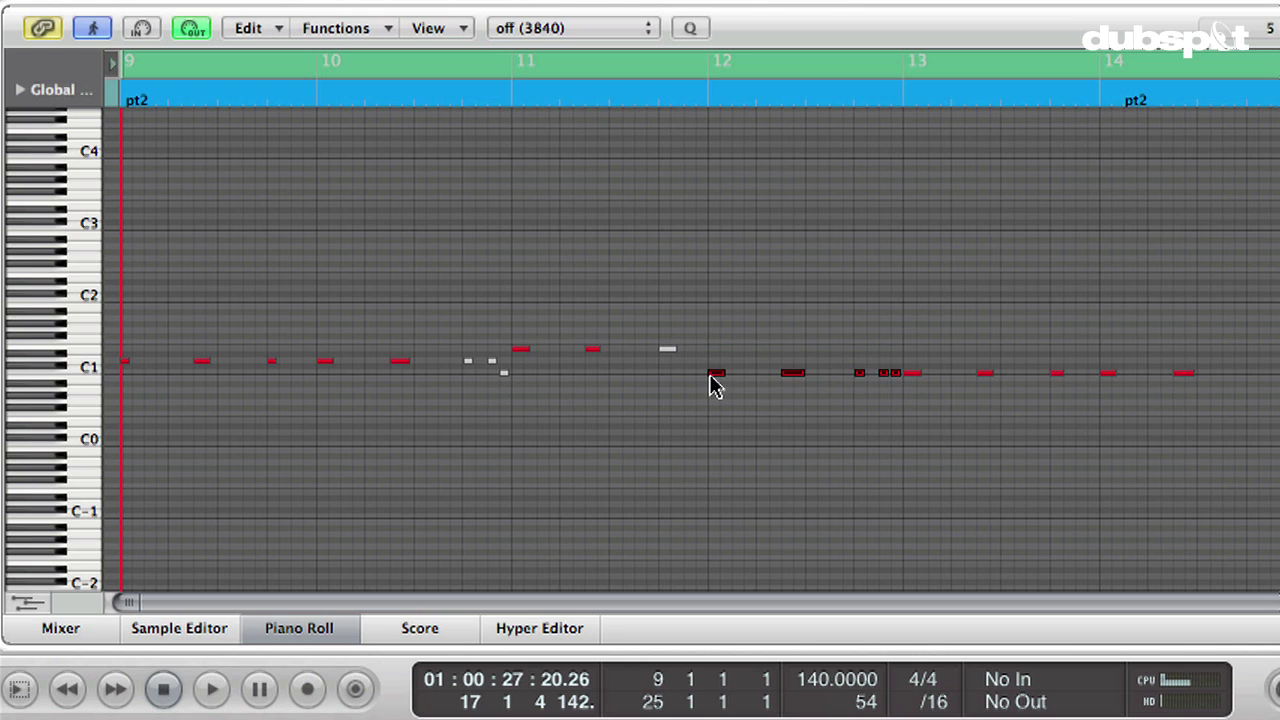
pyautogui.moveTo(715, 378); pyautogui.dragTo(716, 350)
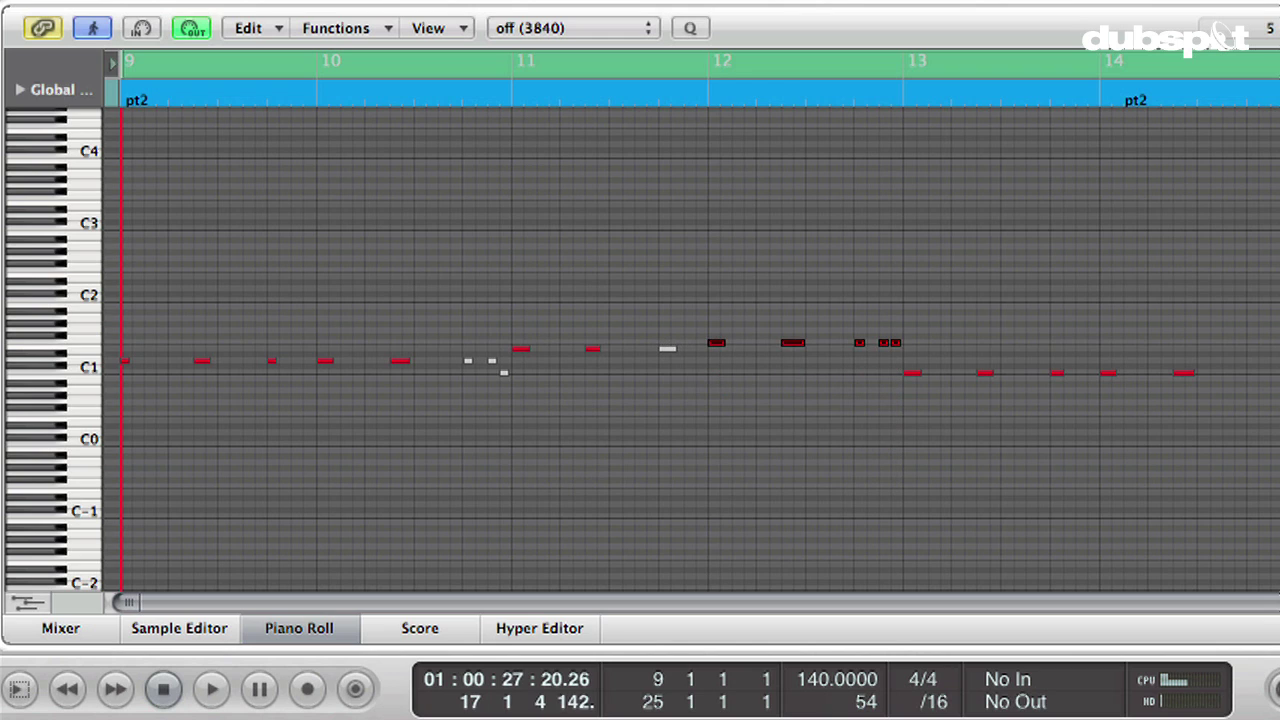
# - Shorten the new 808 region so it ends at bar 13 and play the pattern
pyautogui.moveTo(1136, 157); pyautogui.dragTo(905, 178)
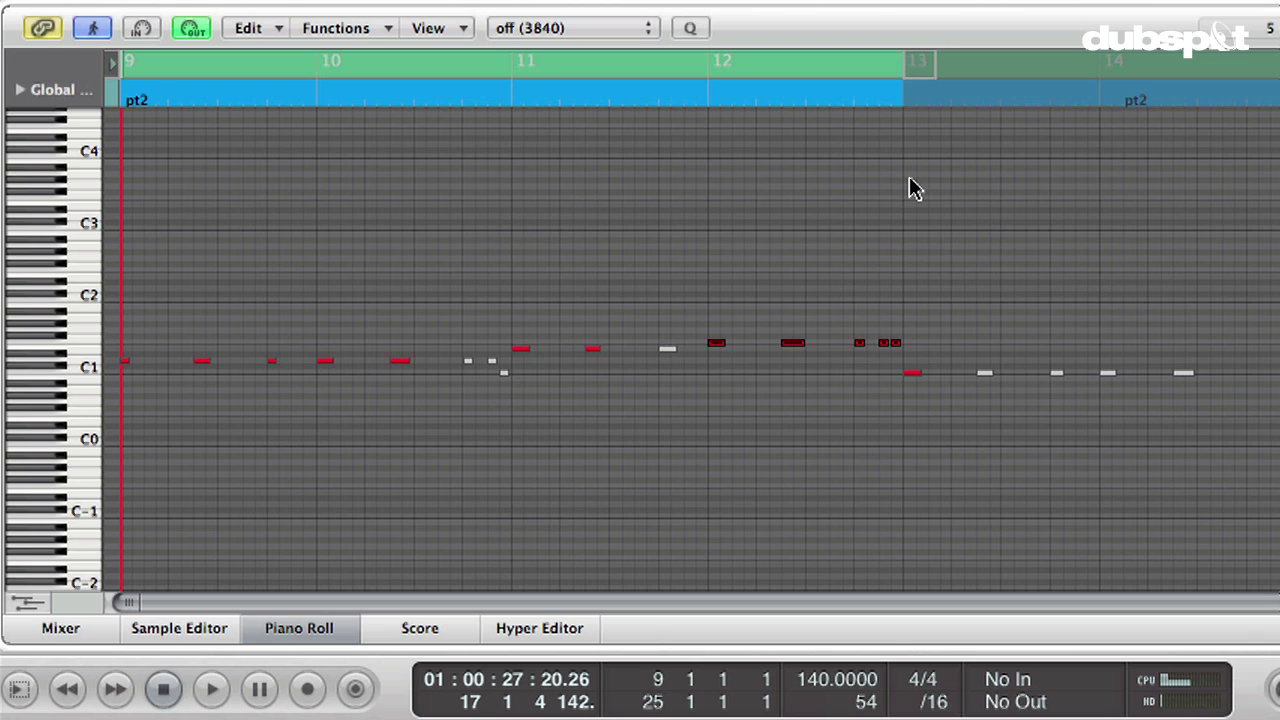
pyautogui.press('space')
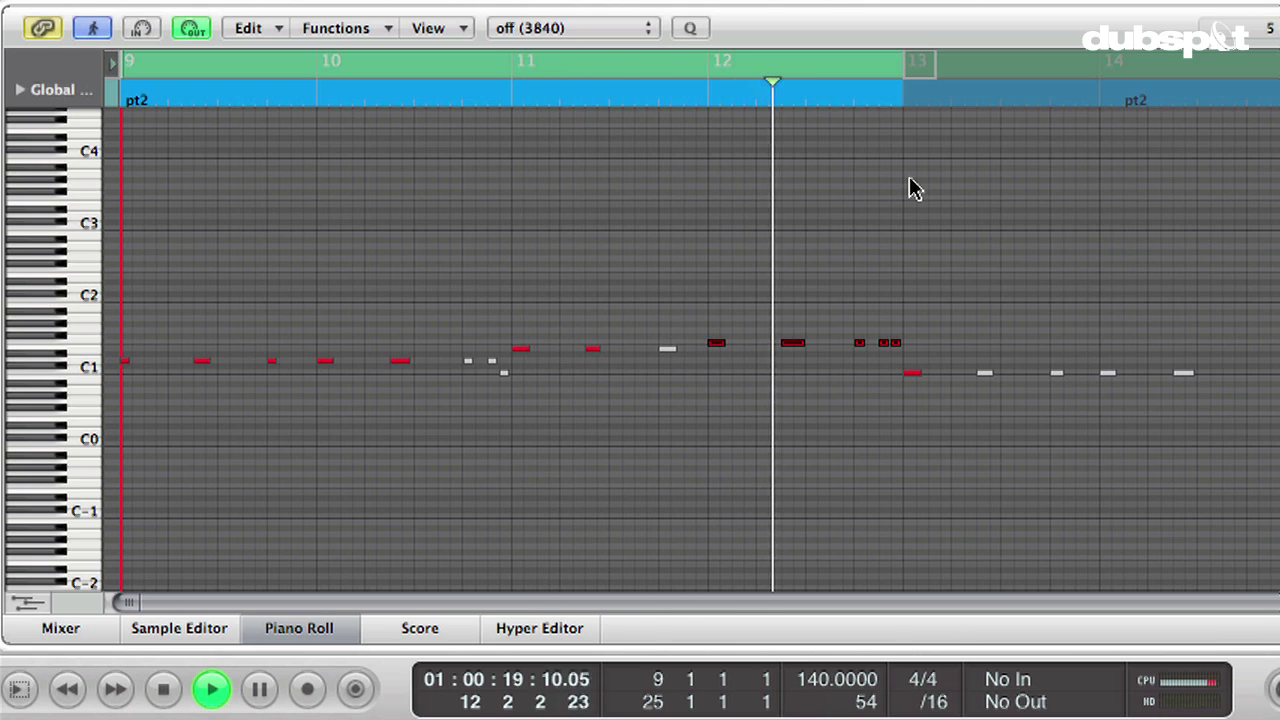
pyautogui.press('space')
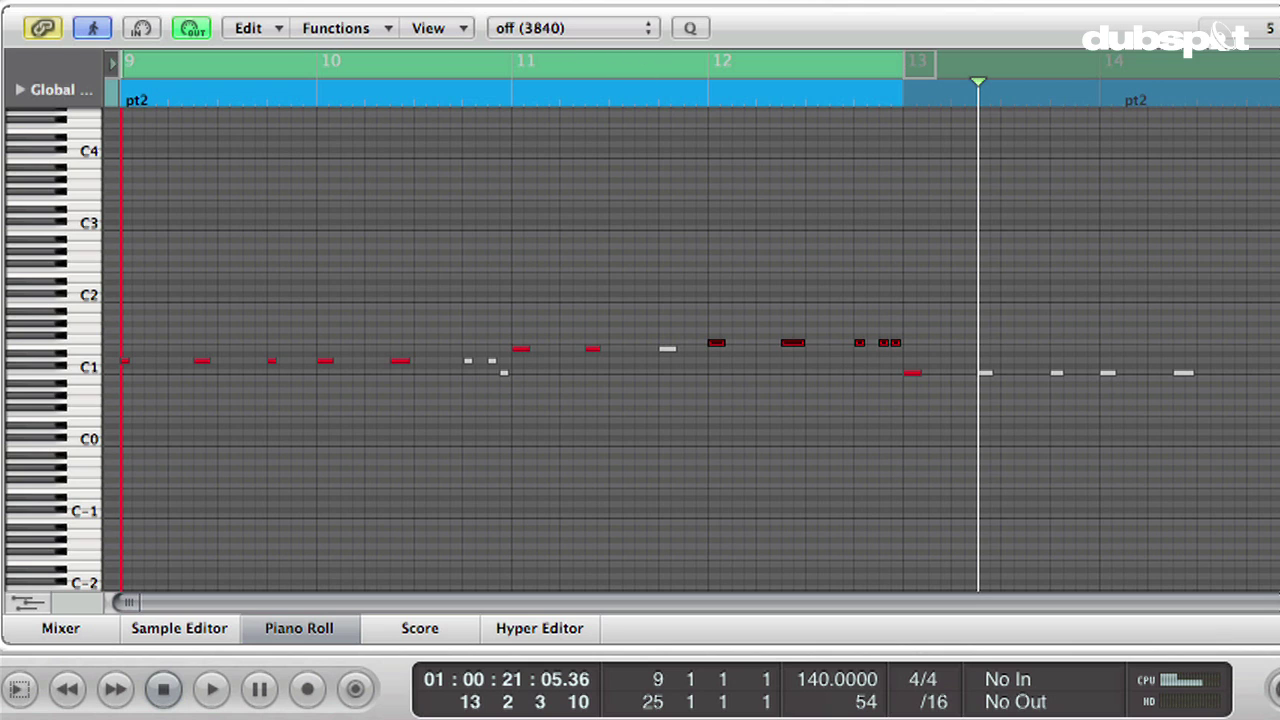
# - Move all notes in bars 9 to 12 down one octave and play the bass line in the mix and soloed
pyautogui.moveTo(127, 289); pyautogui.dragTo(903, 506)
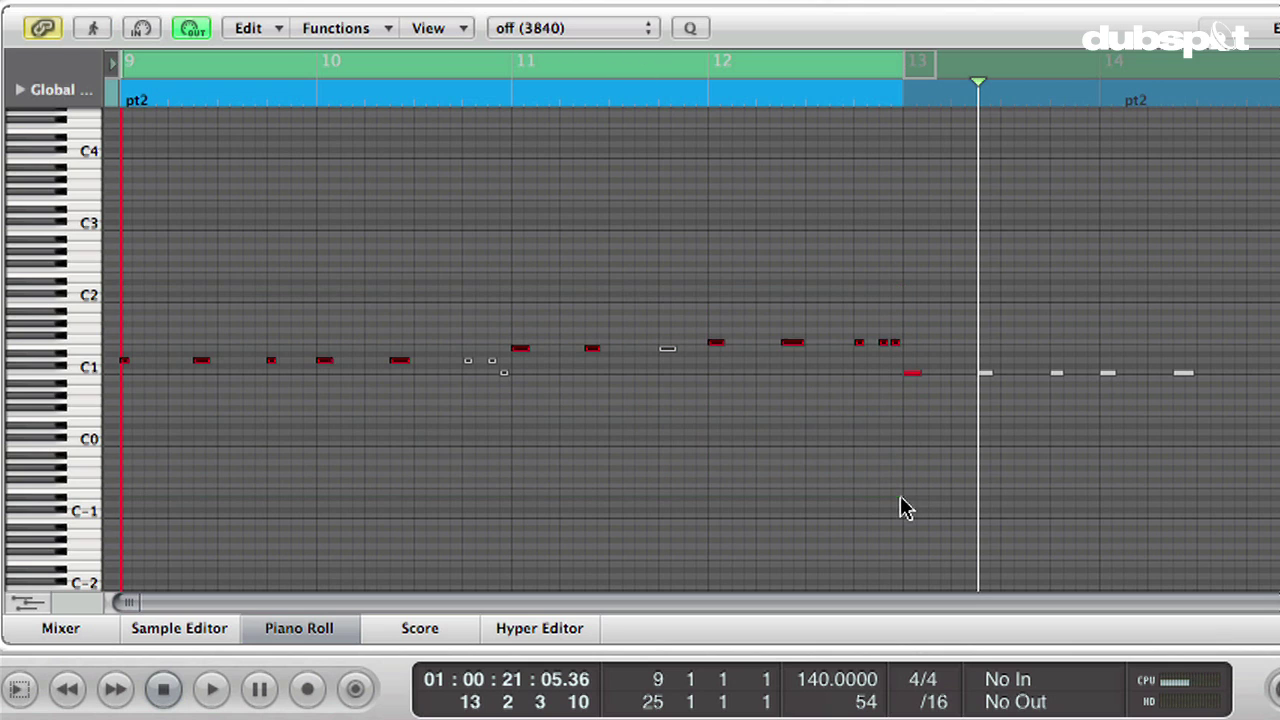
pyautogui.click(123, 362)
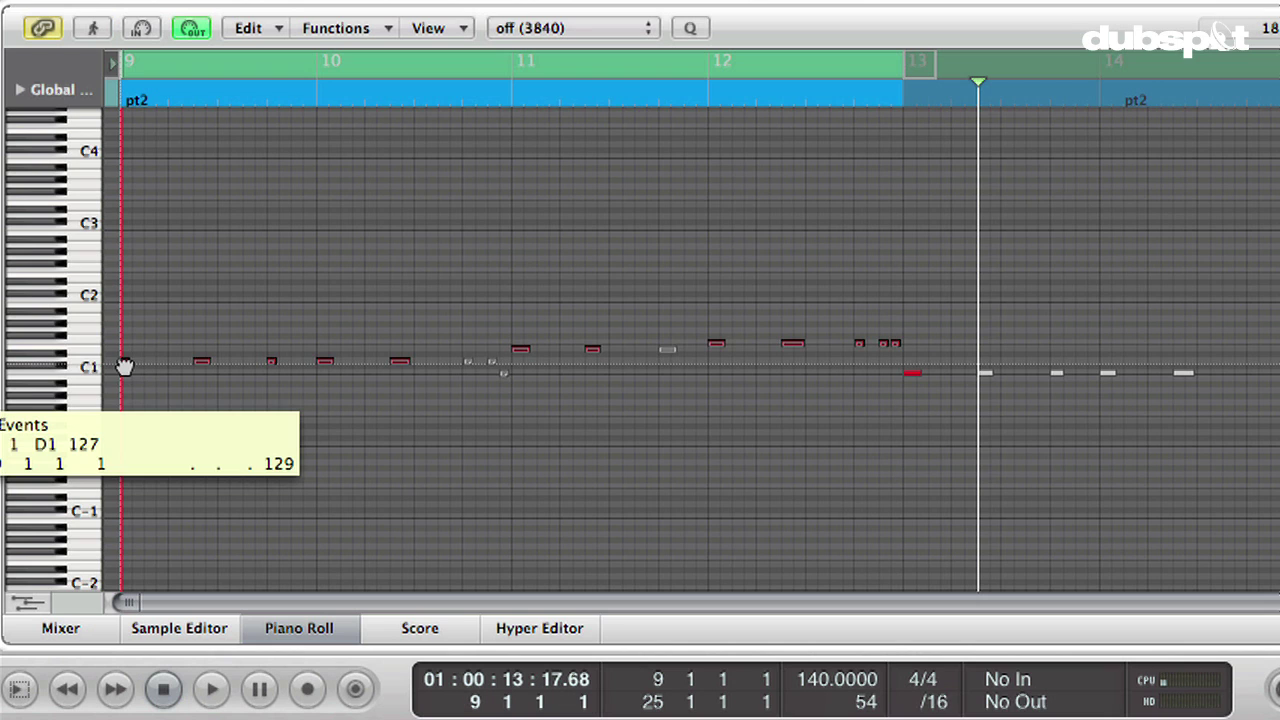
pyautogui.moveTo(123, 368); pyautogui.dragTo(126, 437)
pyautogui.press('space')
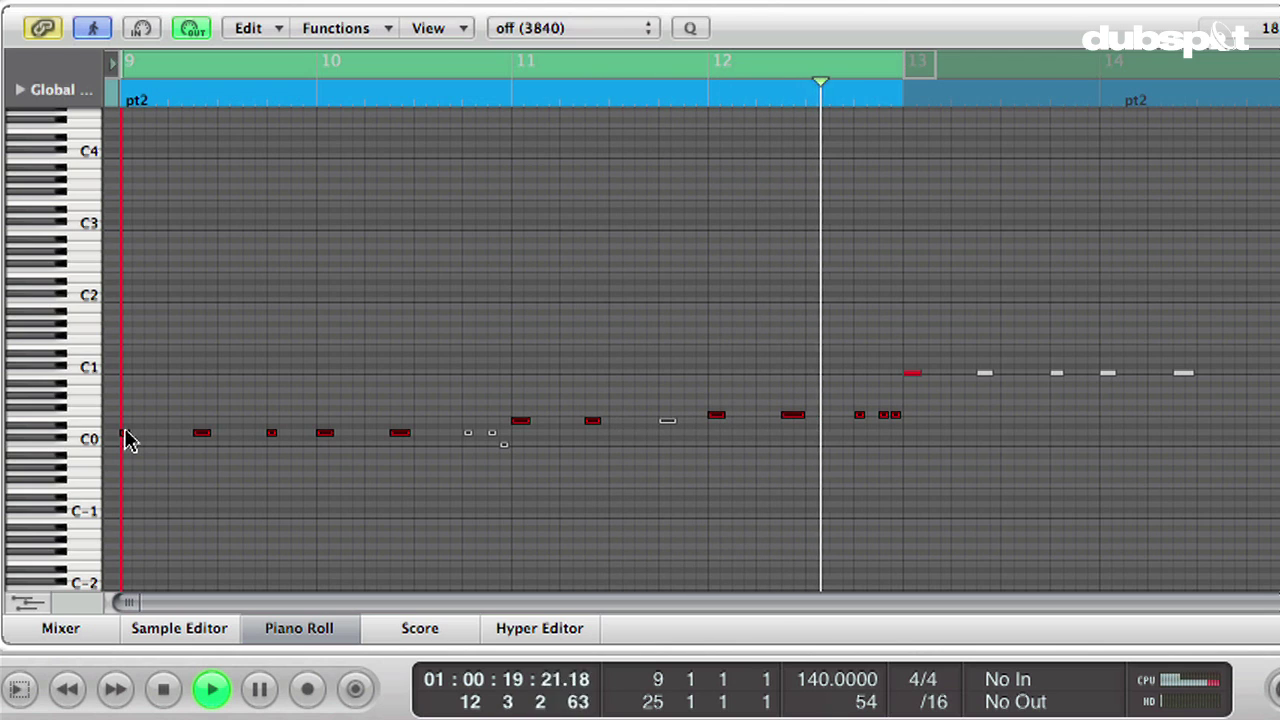
pyautogui.press('space')
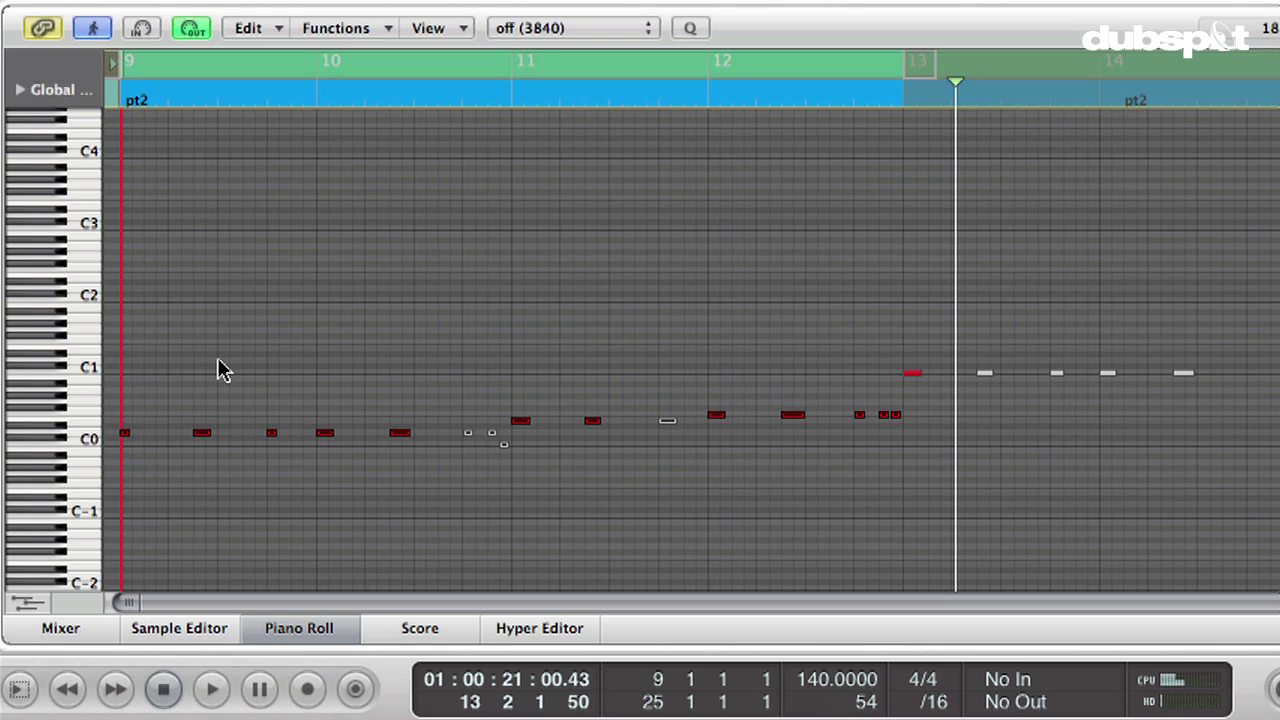
pyautogui.press('space')
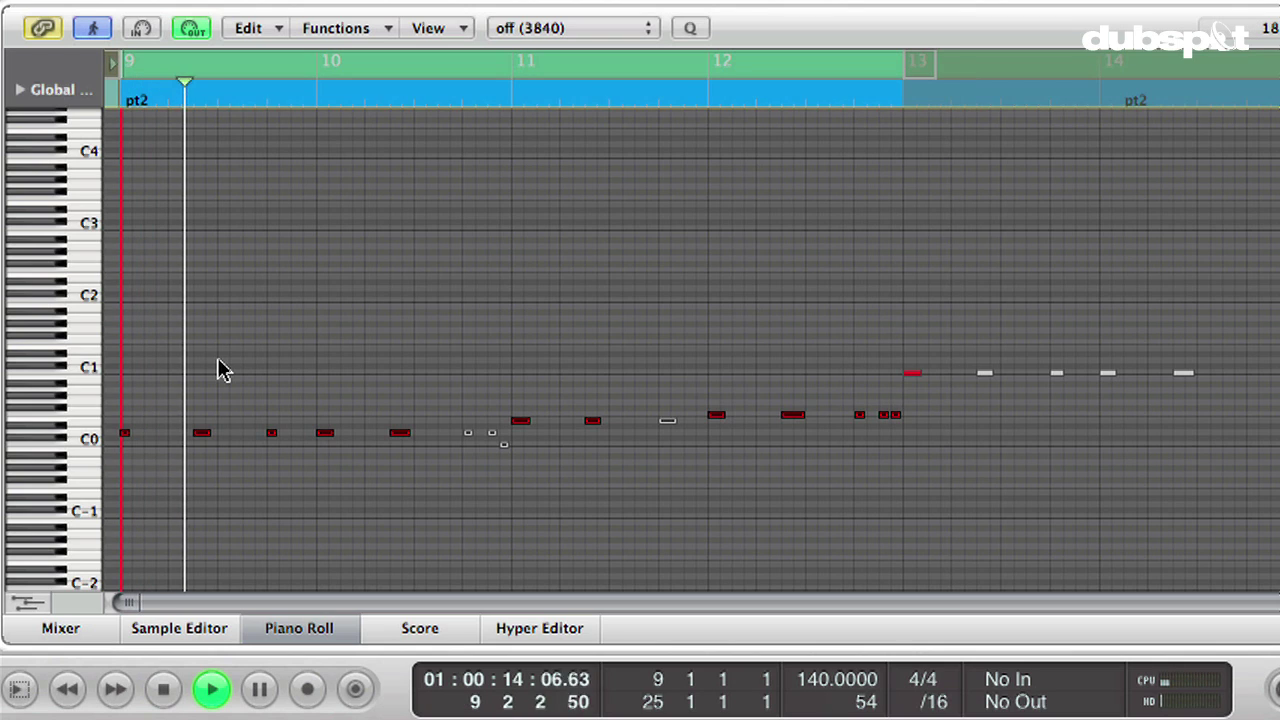
pyautogui.press('space')
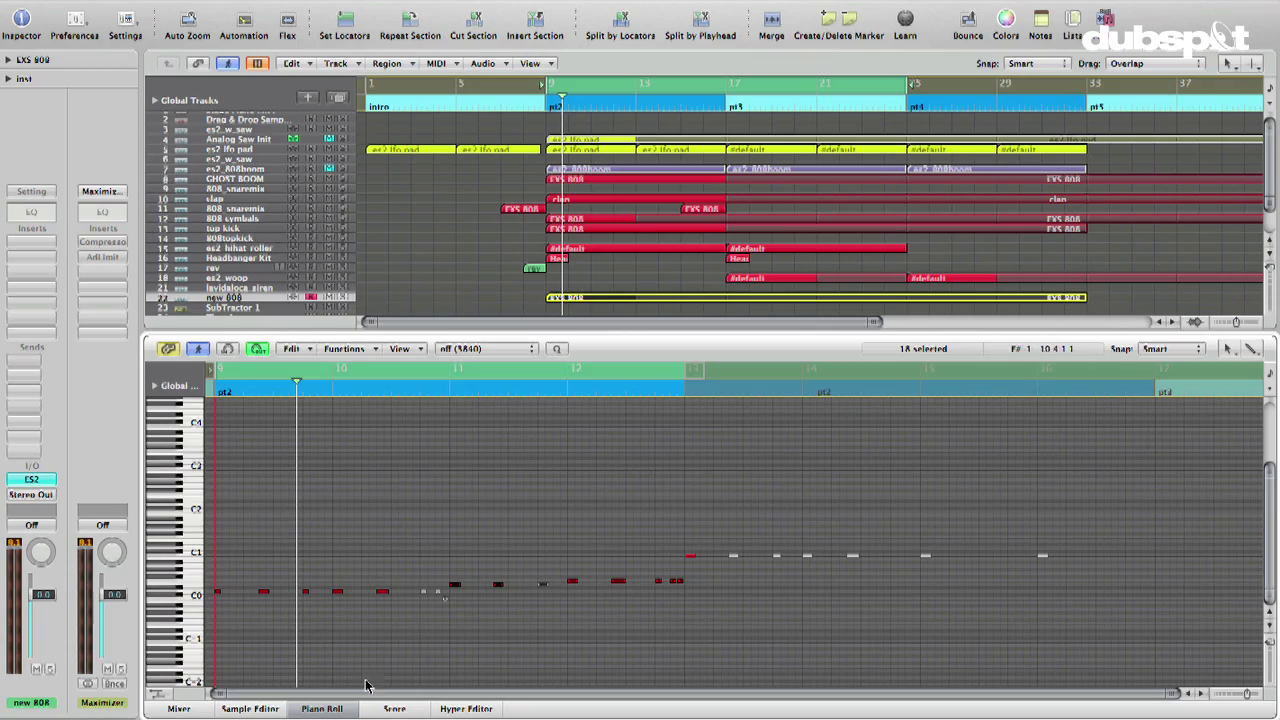
# - Raise the Distortion amount in the new 808 track's ES2 and close the synth
pyautogui.click(30, 479)
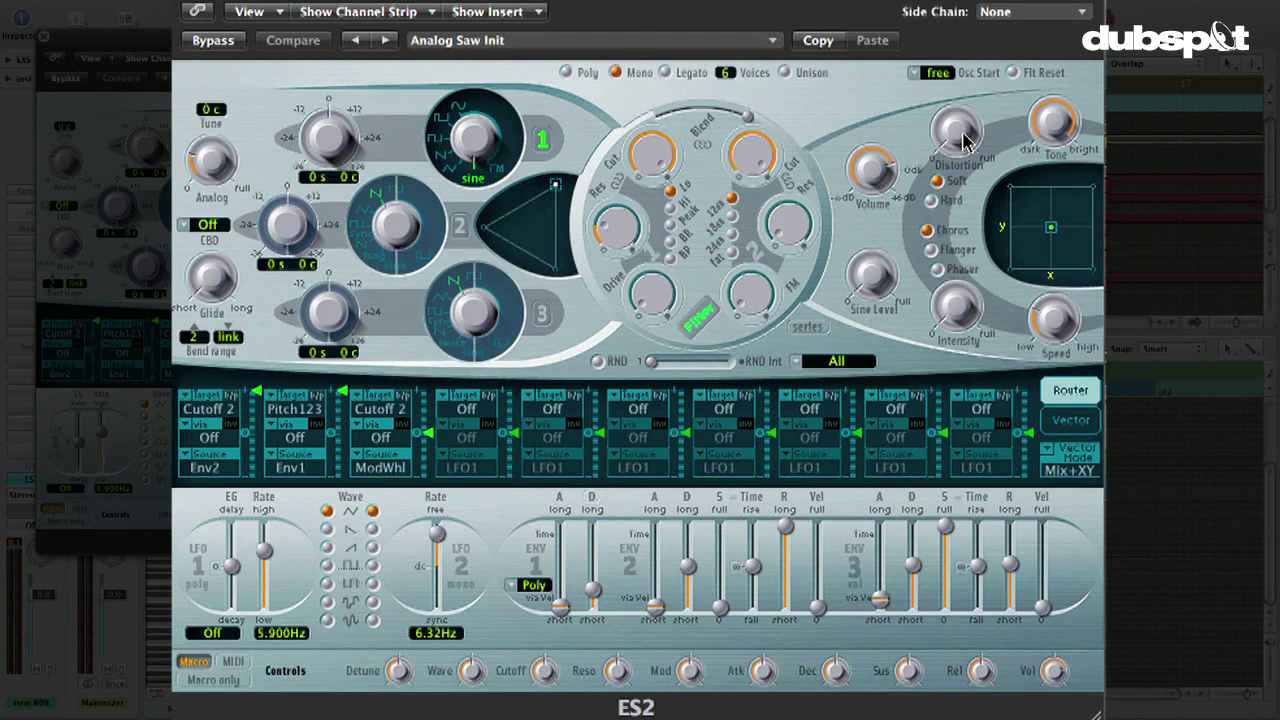
pyautogui.moveTo(965, 140); pyautogui.dragTo(938, 60)
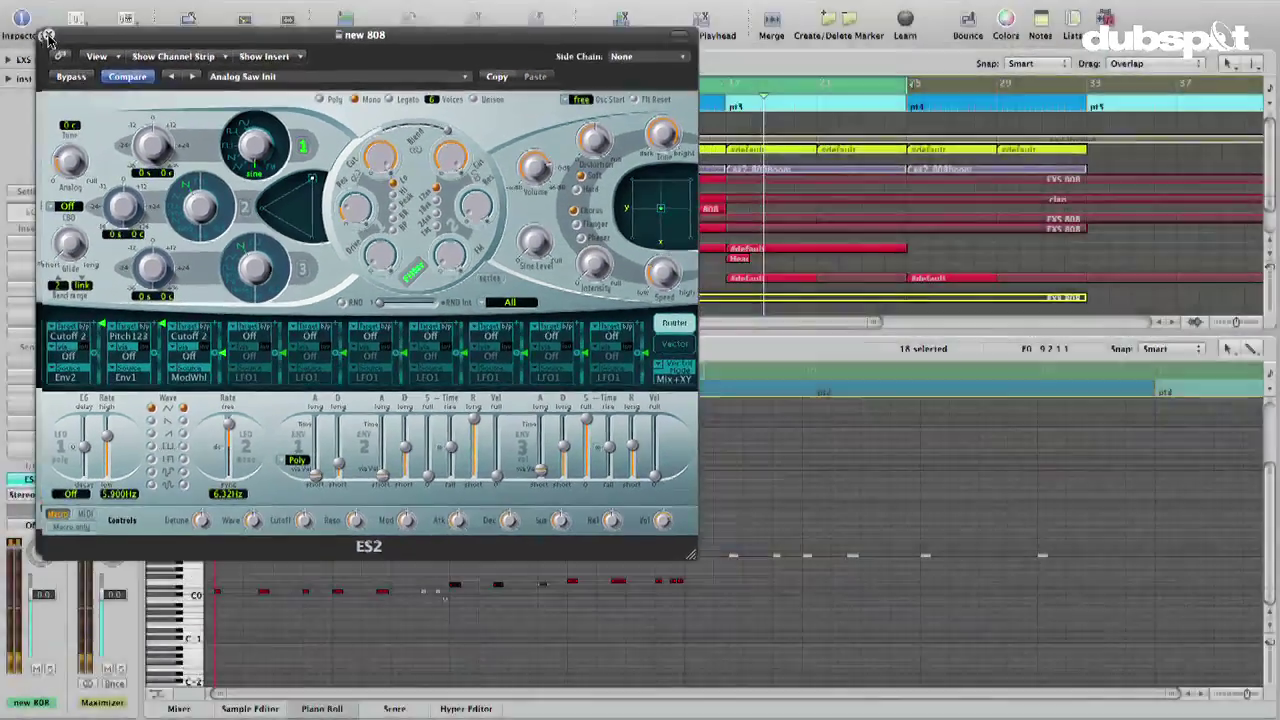
pyautogui.click(43, 36)
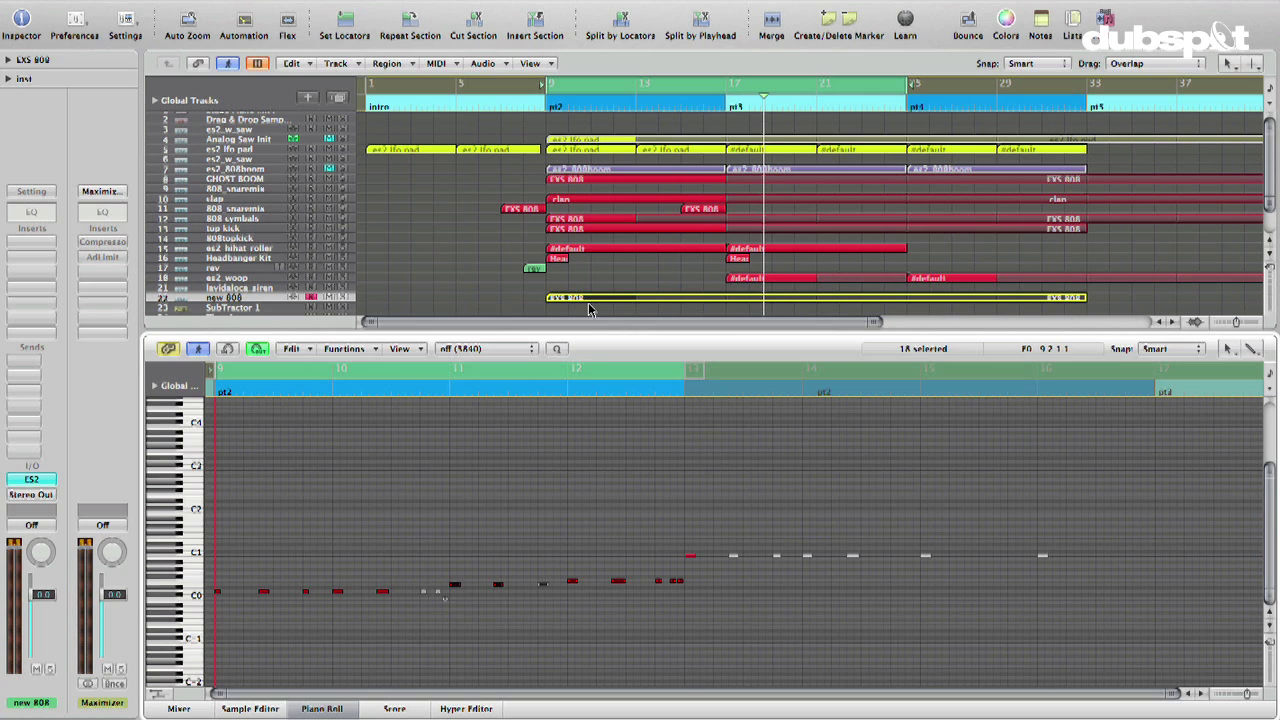
# - Turn off solo for the new 808 region and play the arrangement from bar 9
pyautogui.press('s')
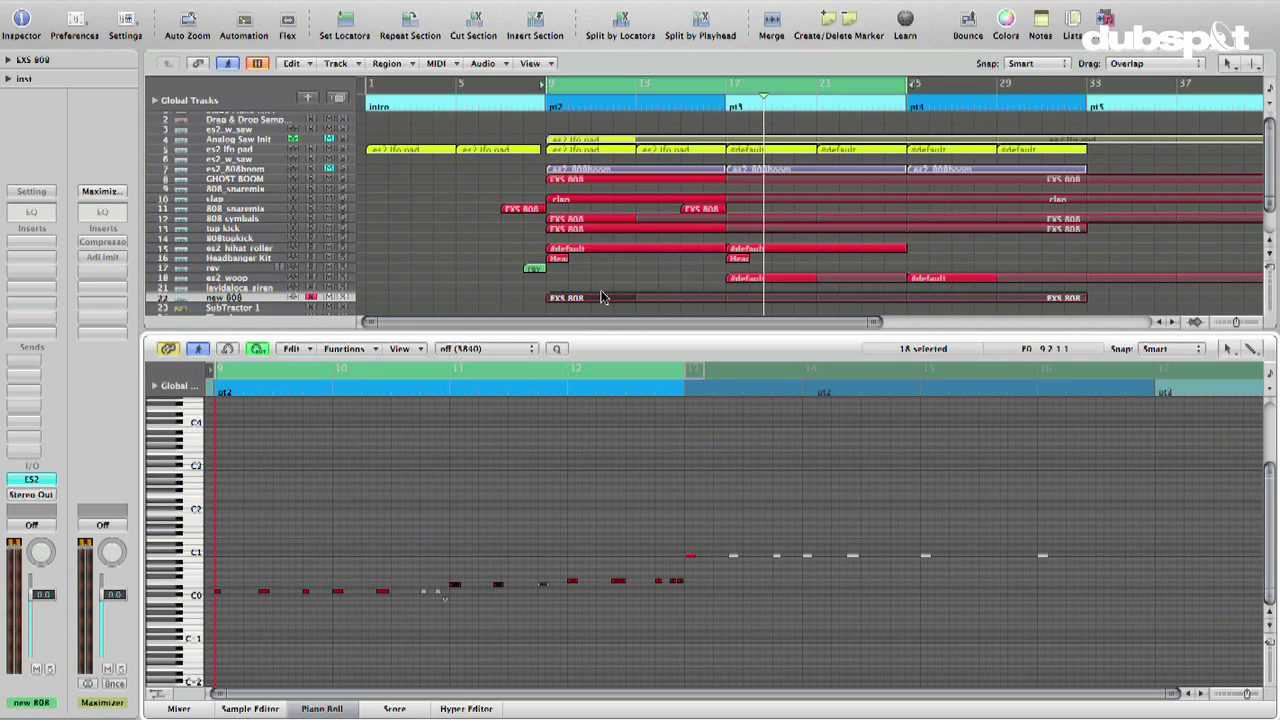
pyautogui.press('space')
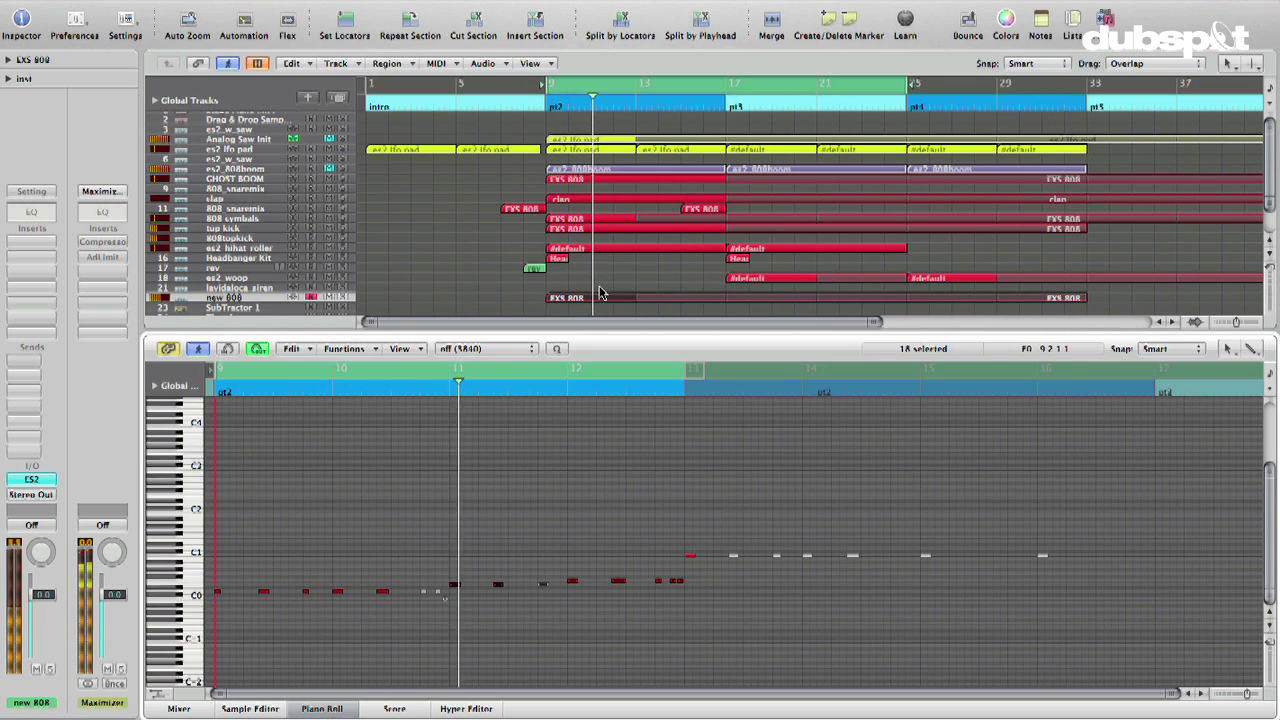
# - Reopen the new 808 track's ES2, set its Distortion to 9.8 dB during playback and close the synth
pyautogui.click(33, 481)
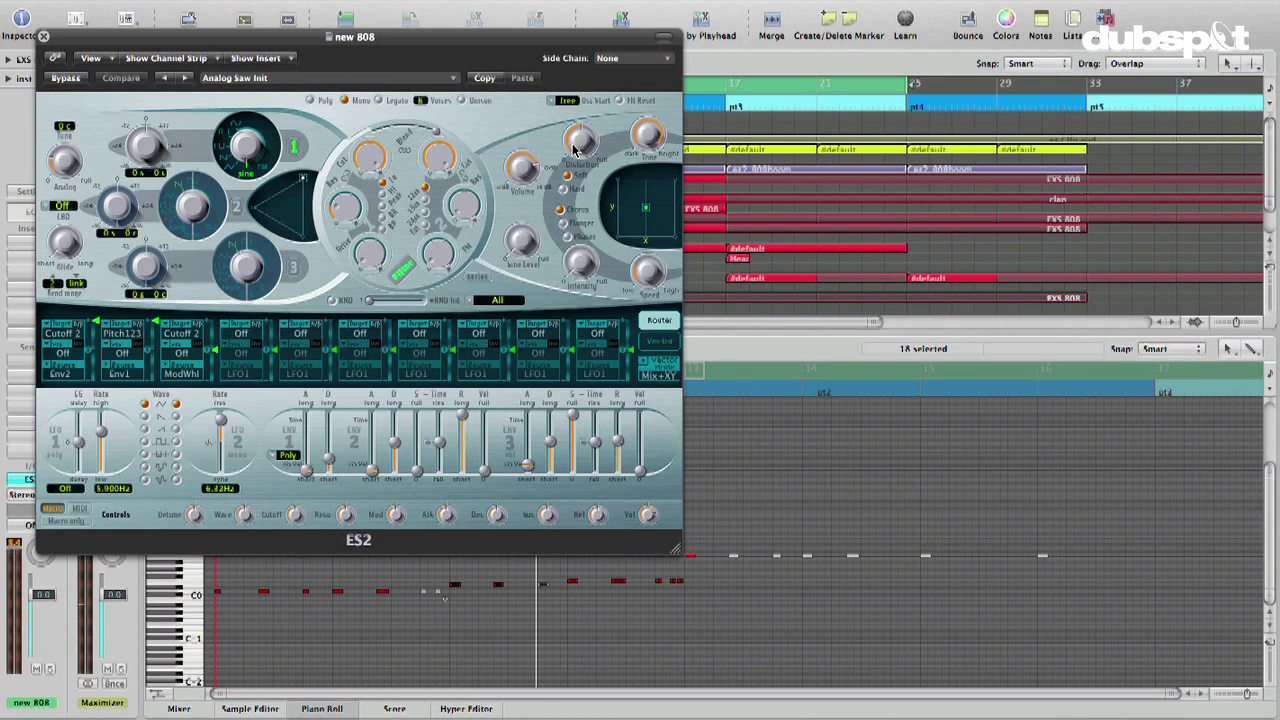
pyautogui.moveTo(575, 150); pyautogui.dragTo(557, 110)
pyautogui.press('space')
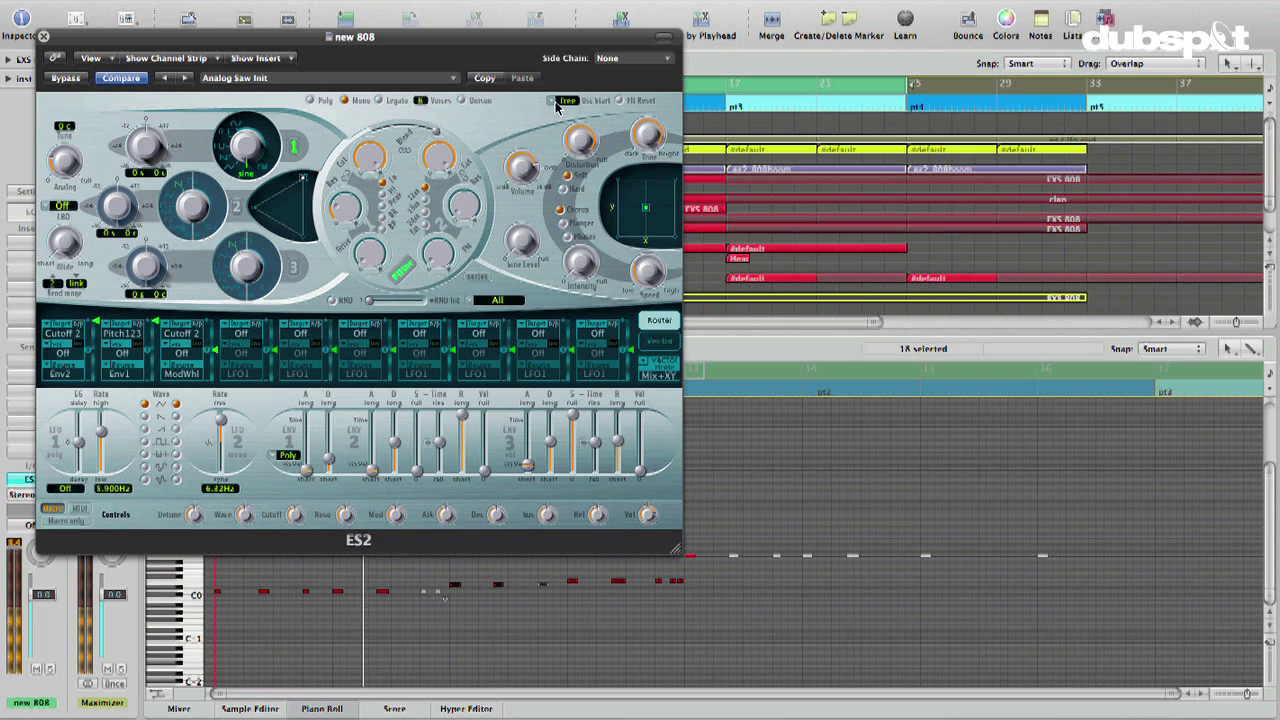
pyautogui.moveTo(577, 148); pyautogui.dragTo(603, 232)
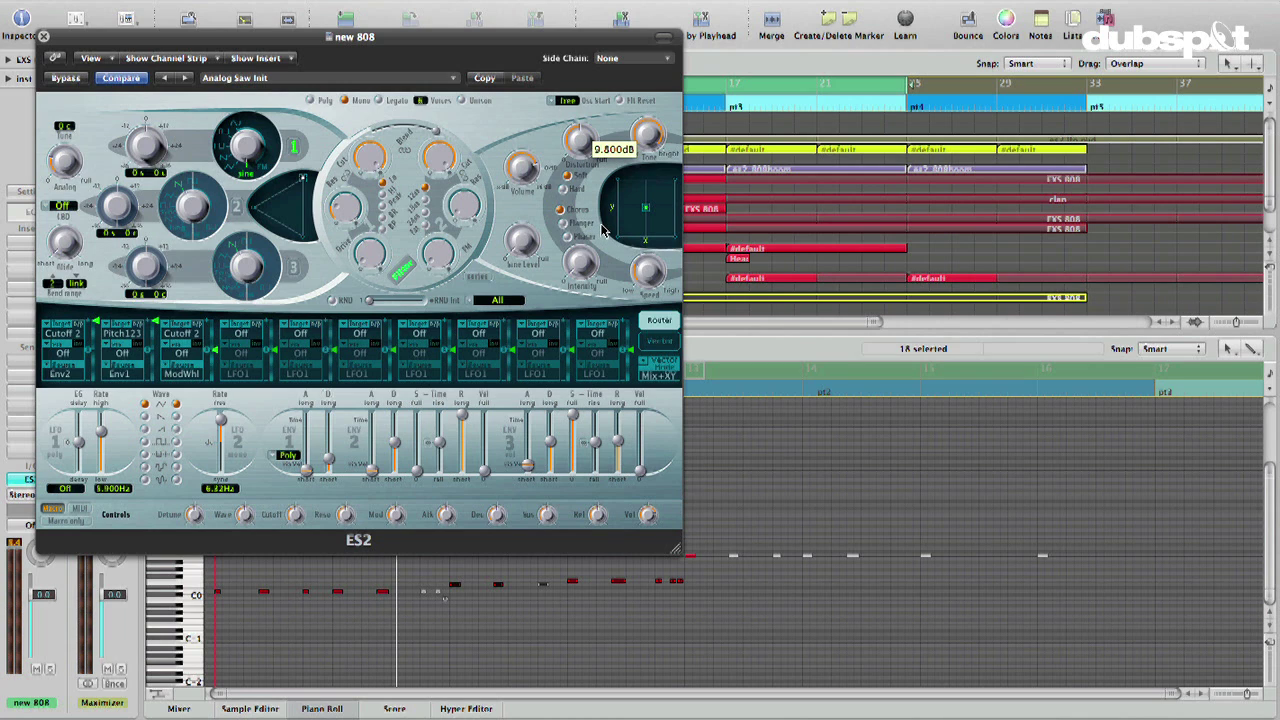
pyautogui.click(45, 38)
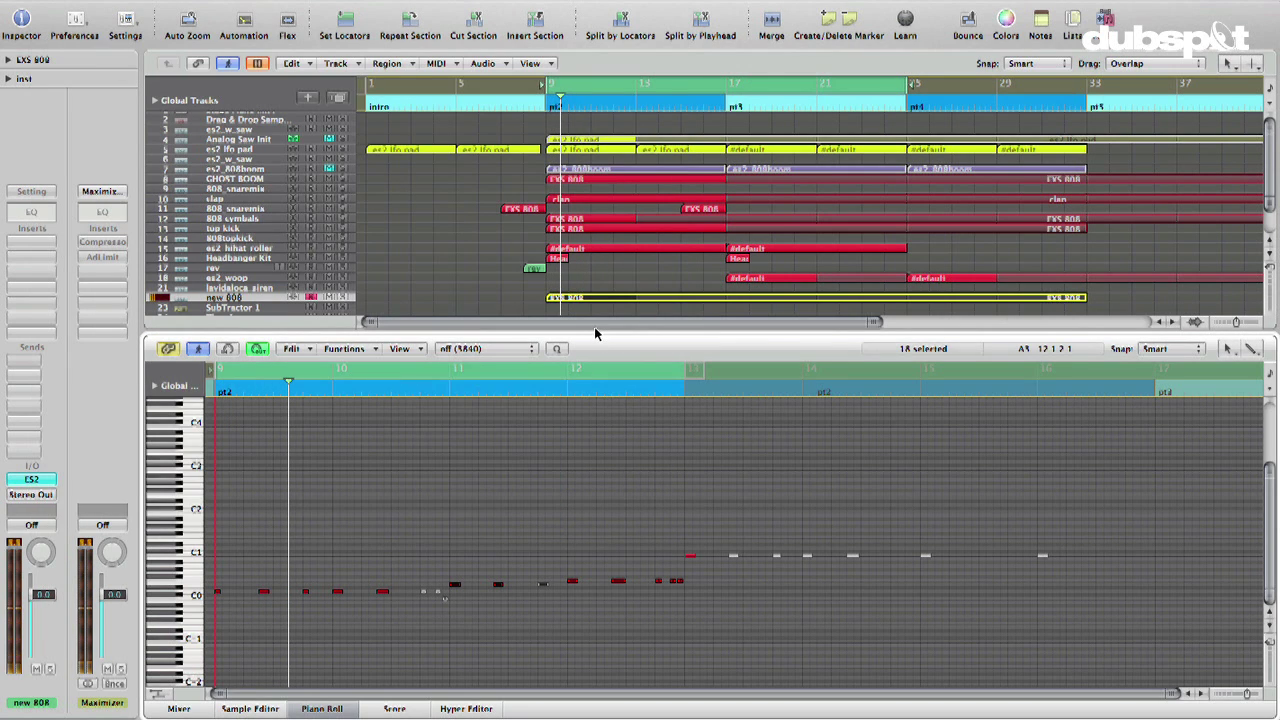
# - Using the es2_808boom notes in bar 16 as reference, raise the first two new 808 notes in bar 12 and mute the last two
pyautogui.click(655, 174)
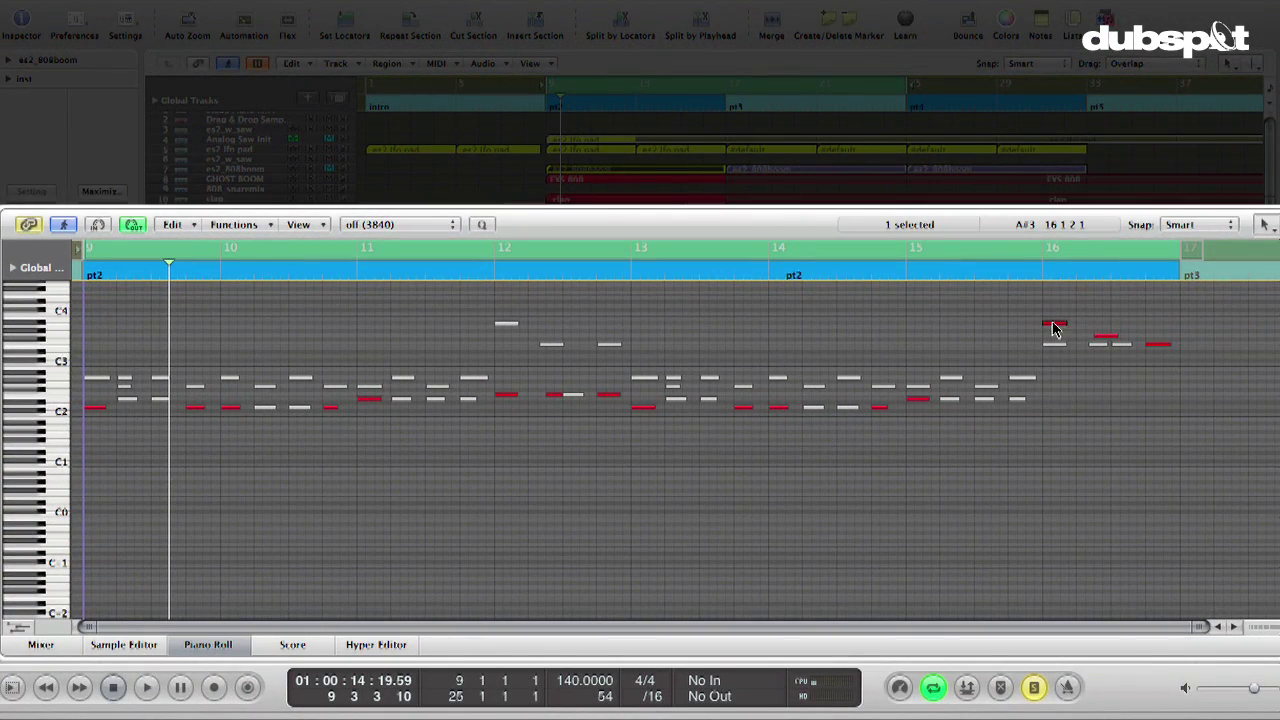
pyautogui.click(1105, 338)
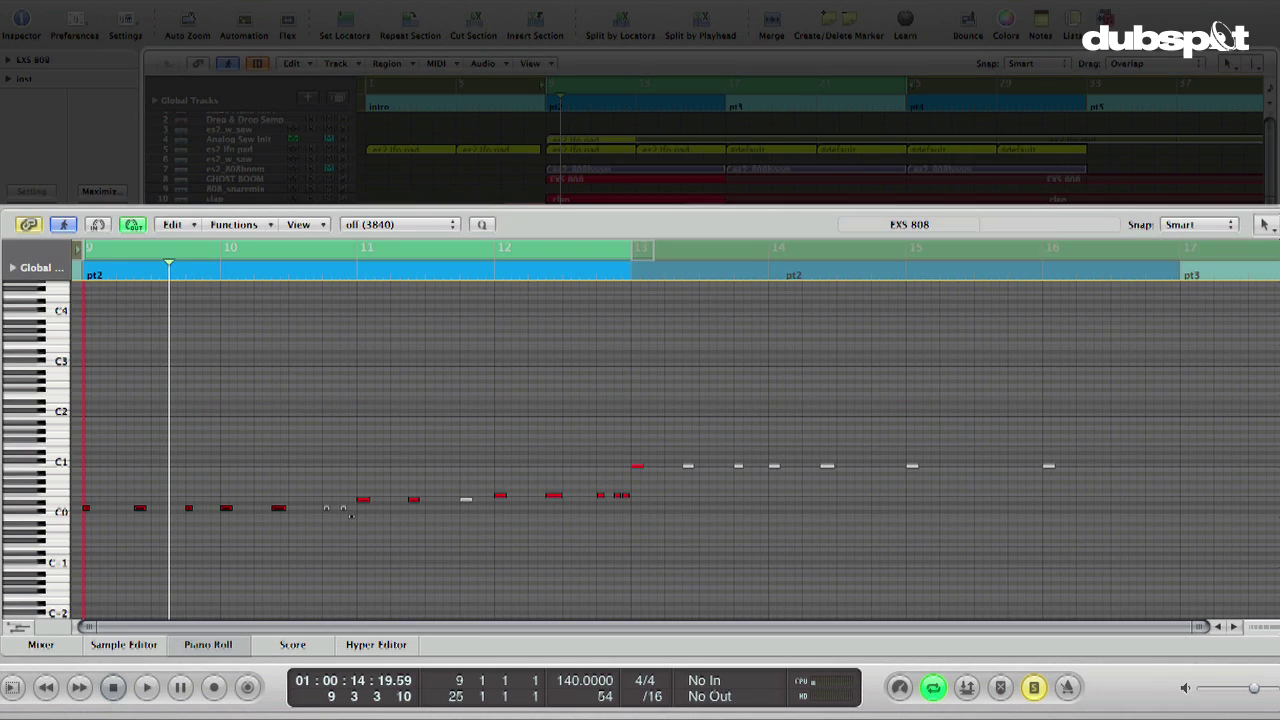
pyautogui.moveTo(498, 500); pyautogui.dragTo(554, 488)
pyautogui.click(620, 497)
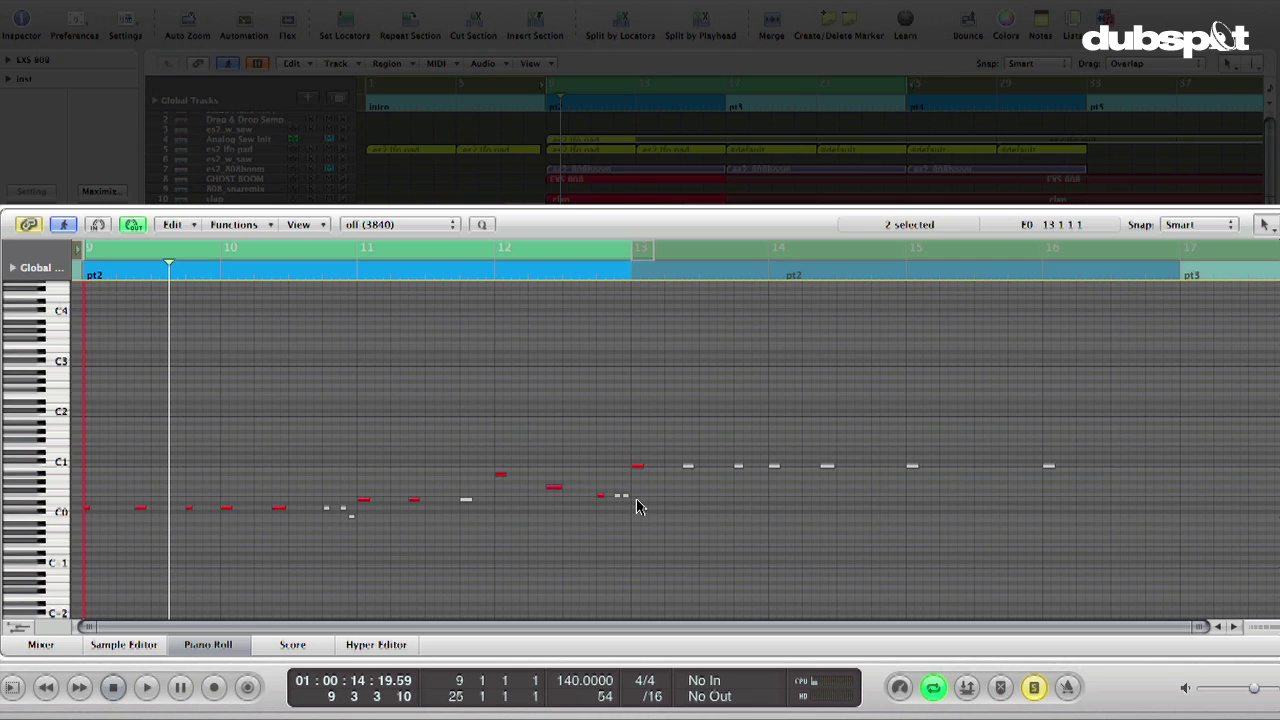
pyautogui.press('space')
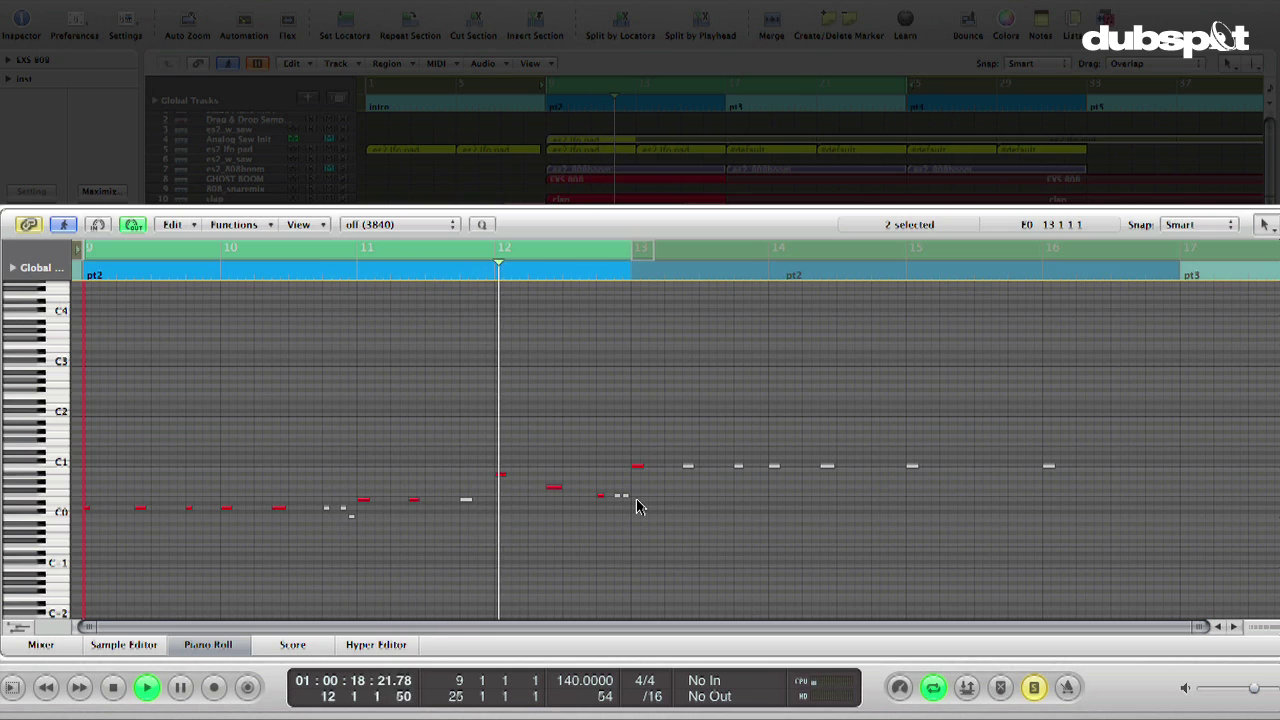
pyautogui.press('space')
# - Move the first three new 808 notes in bar 12 up one octave, starting on A1, and play the result in the mix
pyautogui.moveTo(495, 437); pyautogui.dragTo(605, 548)
pyautogui.moveTo(502, 479); pyautogui.dragTo(501, 427)
pyautogui.press('space')
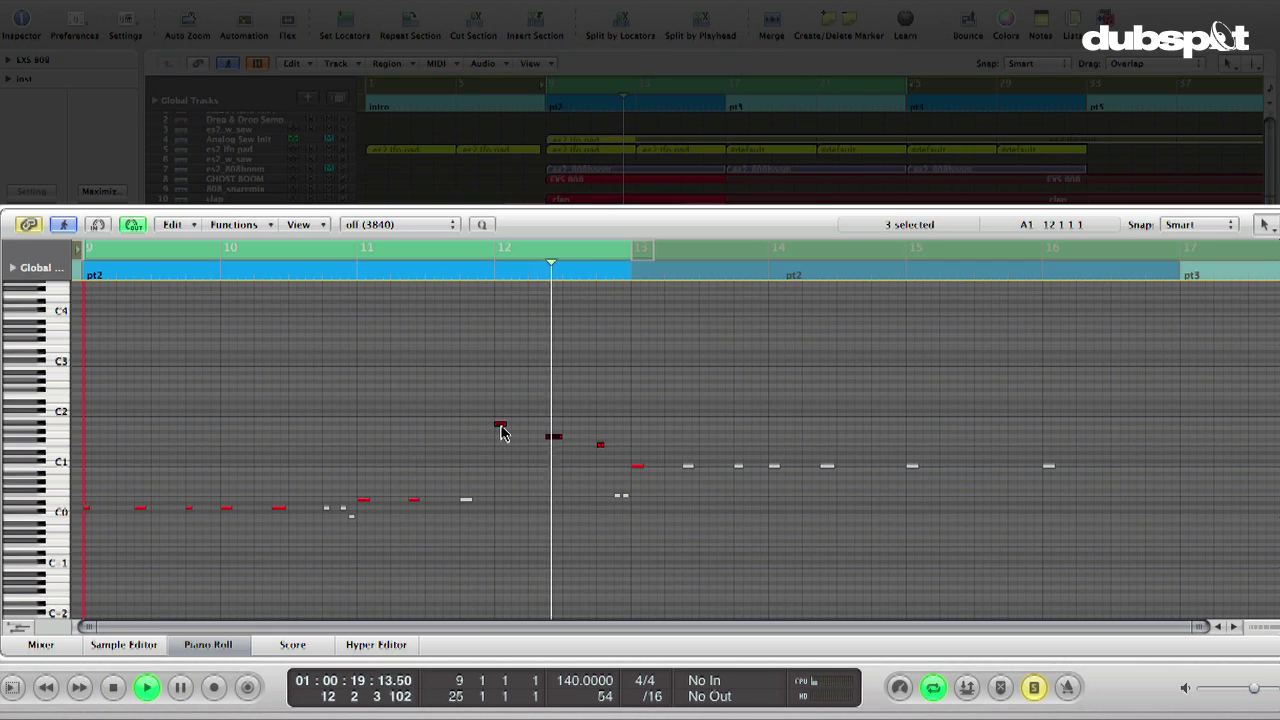
pyautogui.press('space')
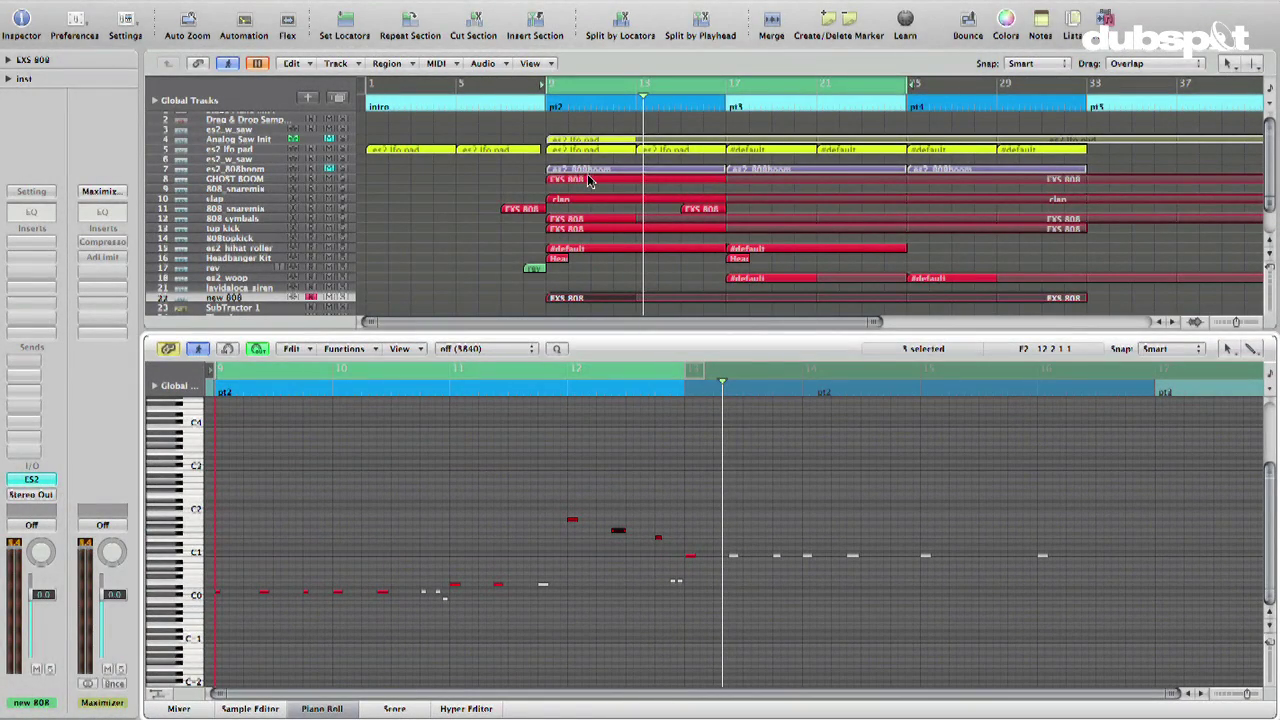
pyautogui.press('space')
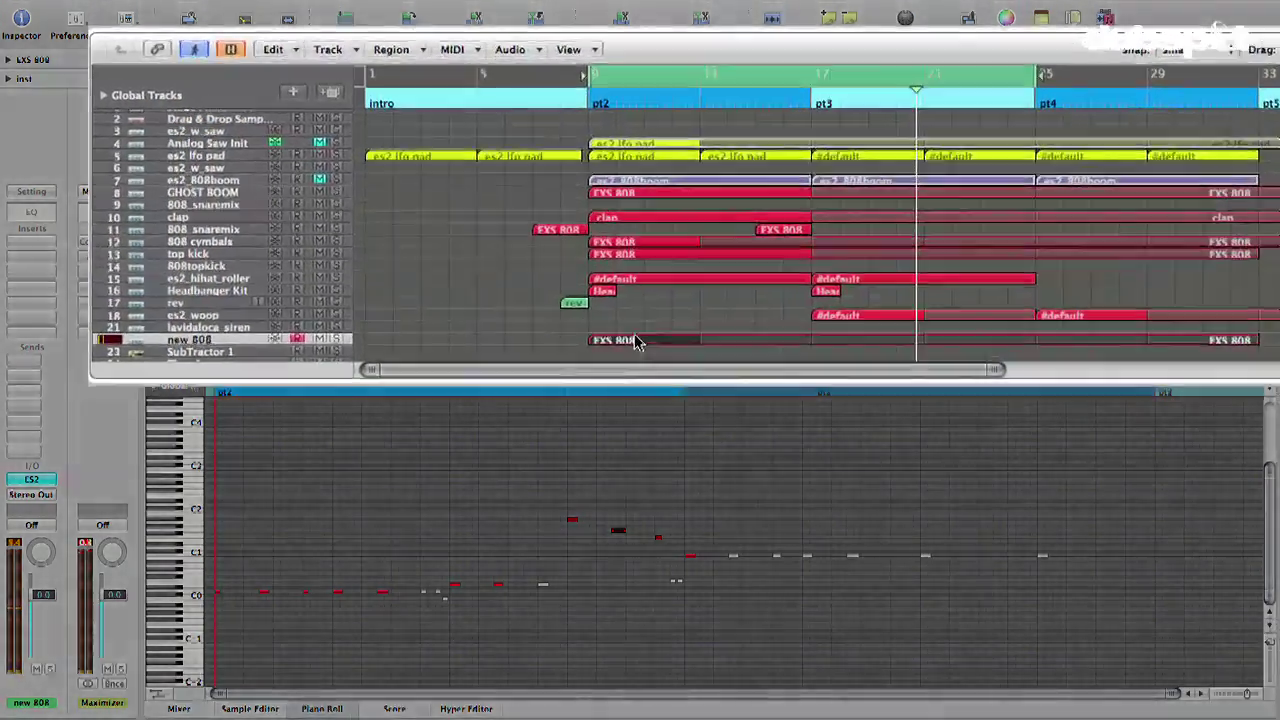
# - Unmute the es2_808boom track and play the arrangement with the cycle range set to bars 17 to 25
pyautogui.click(660, 180)
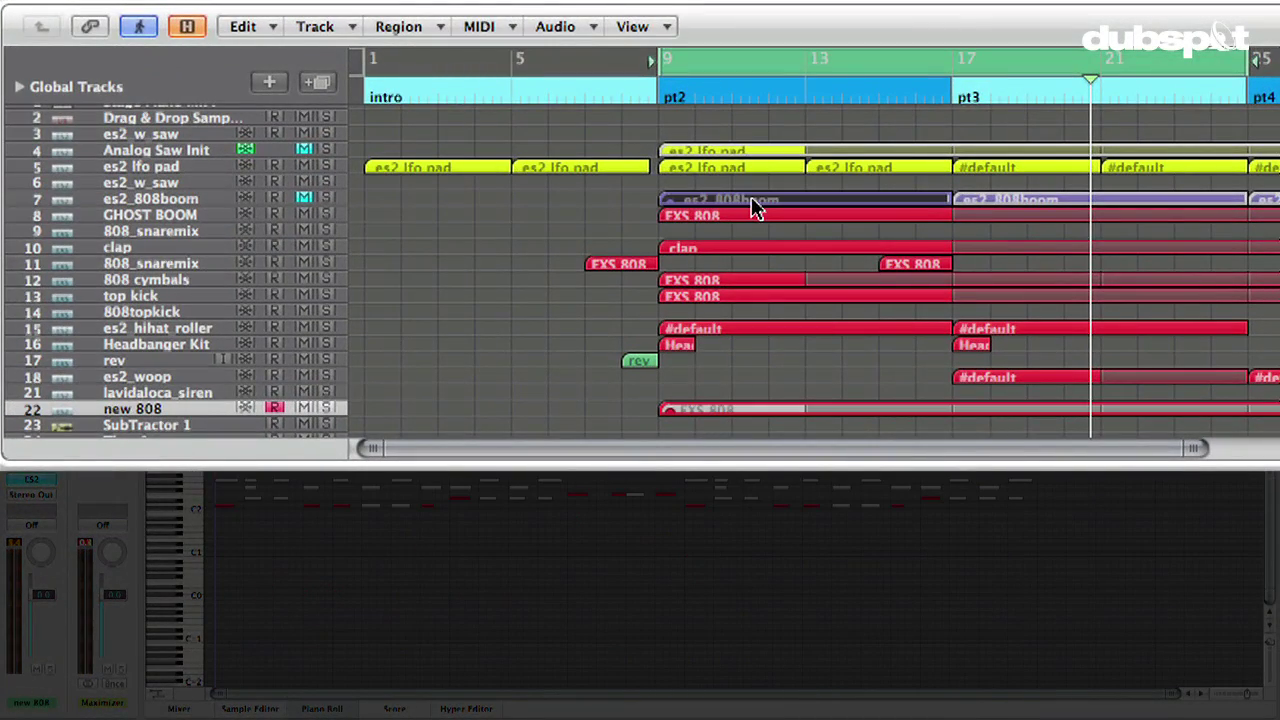
pyautogui.click(752, 207)
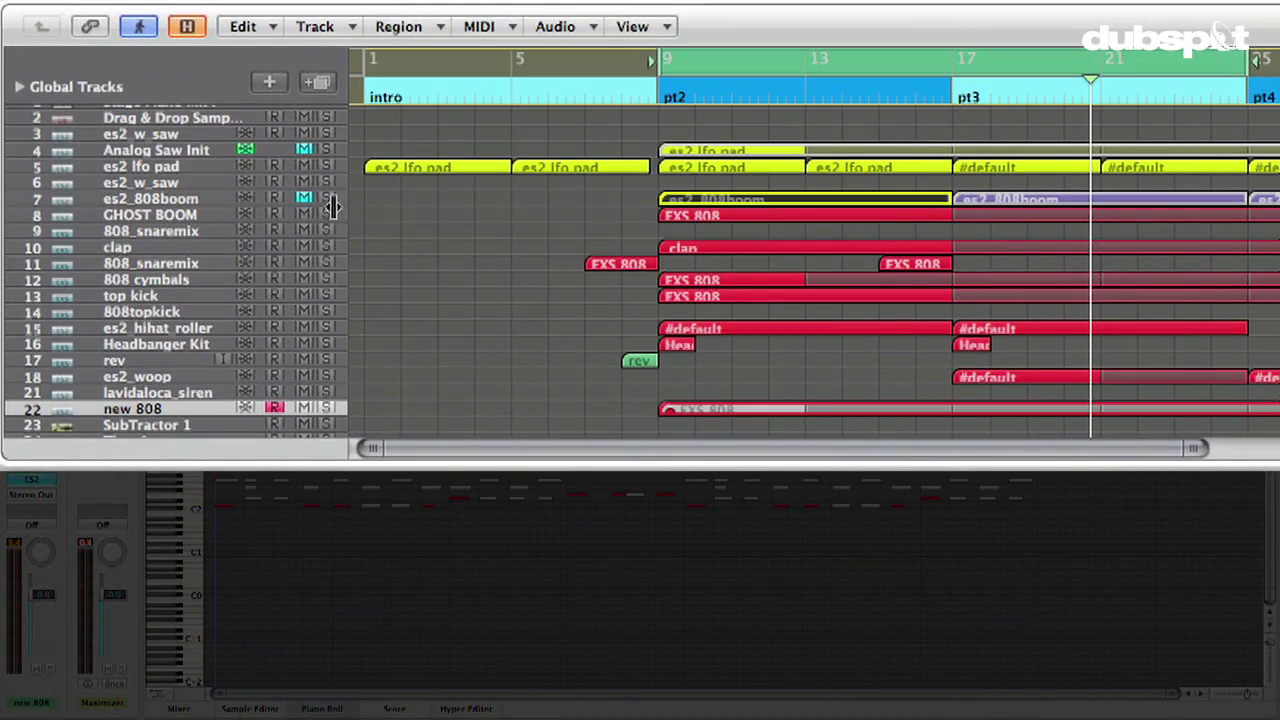
pyautogui.click(304, 198)
pyautogui.click(1198, 291)
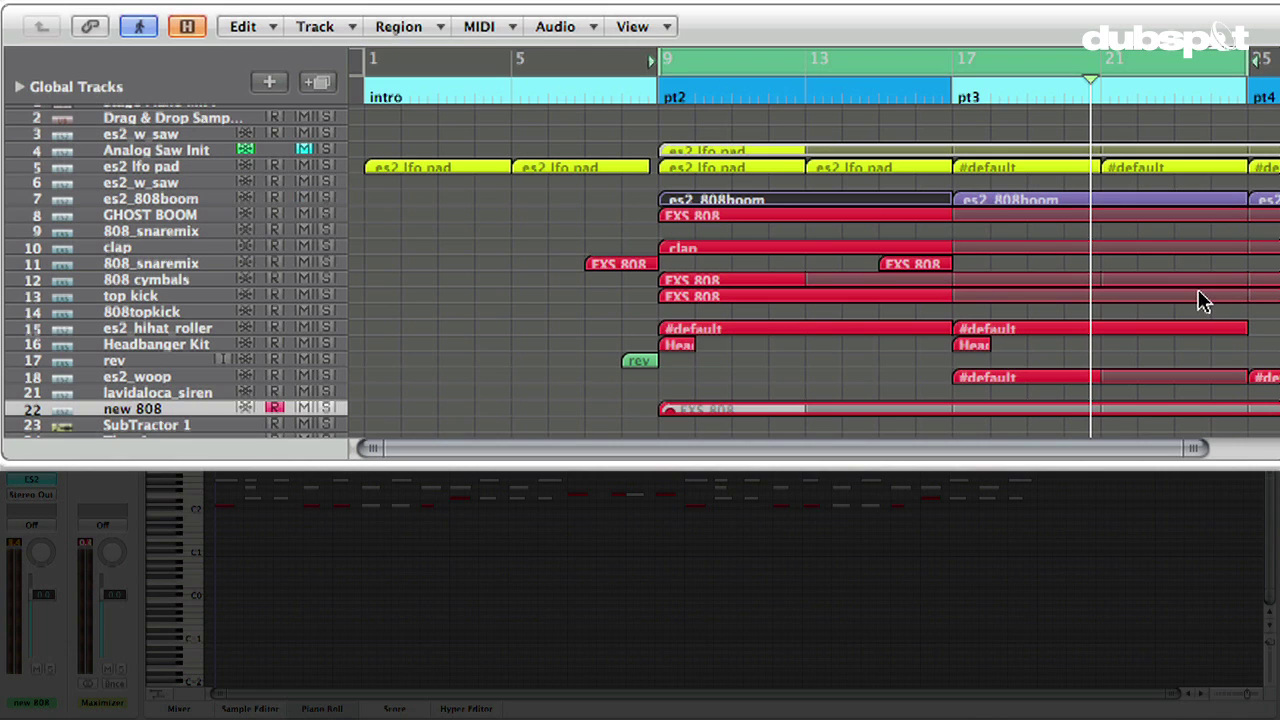
pyautogui.moveTo(960, 66); pyautogui.dragTo(1247, 107)
pyautogui.press('space')
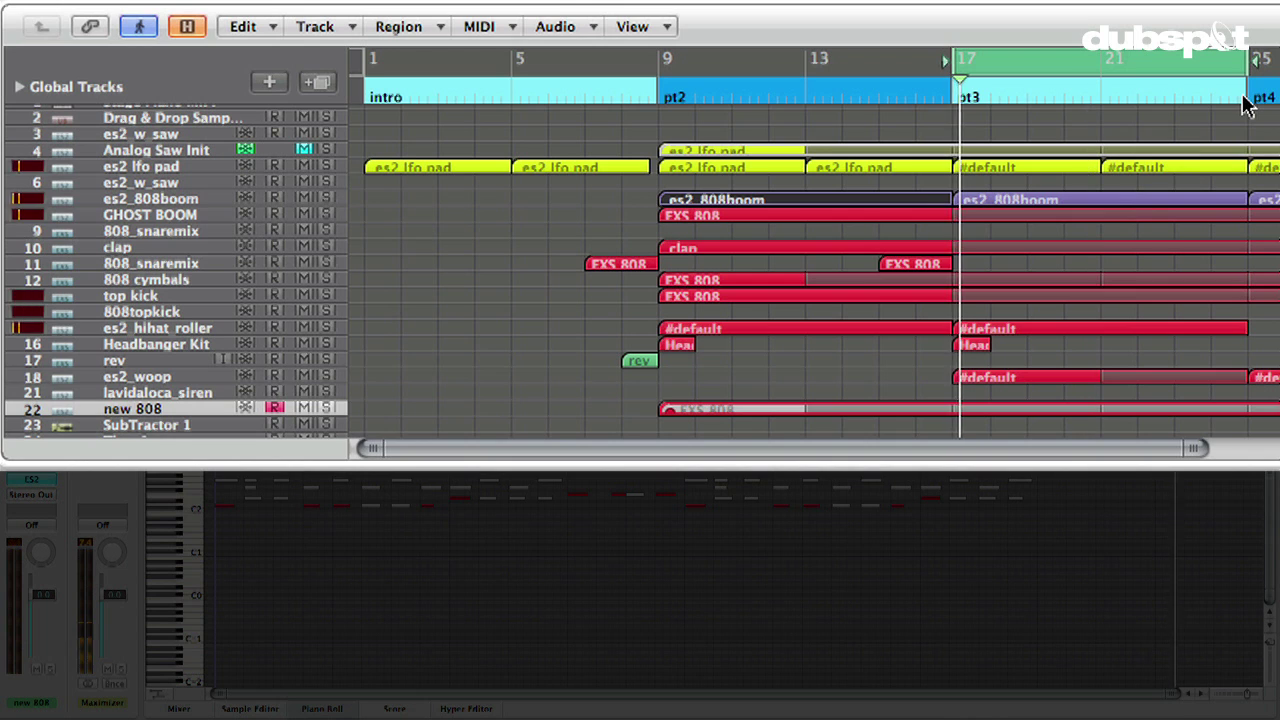